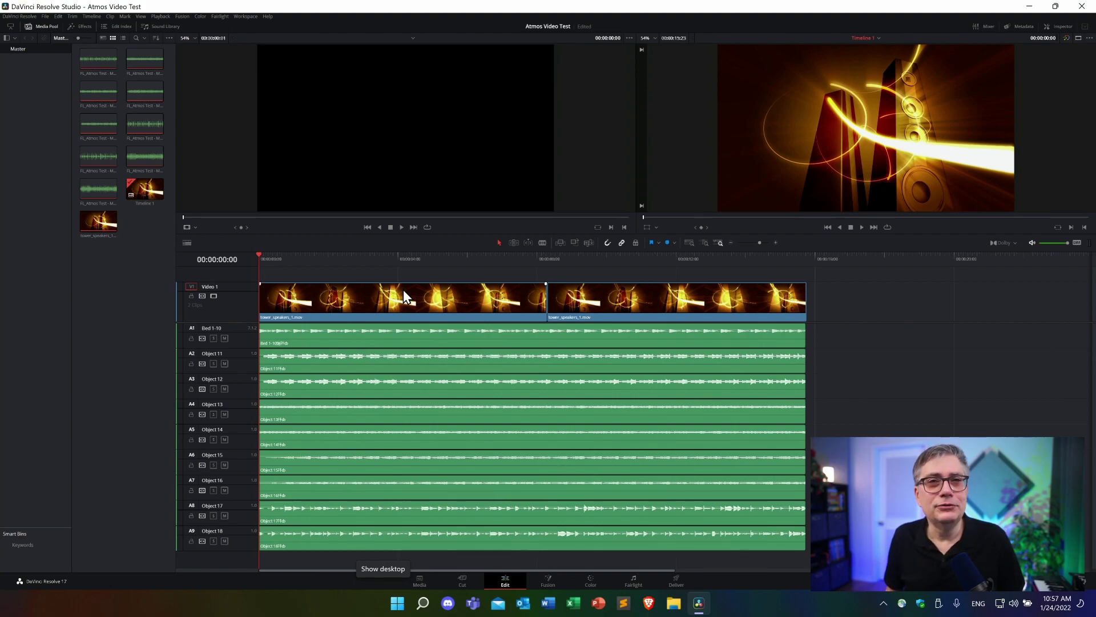
# Step: Play the timeline from the beginning to preview the Atmos video, and stop playback
pyautogui.press('space')
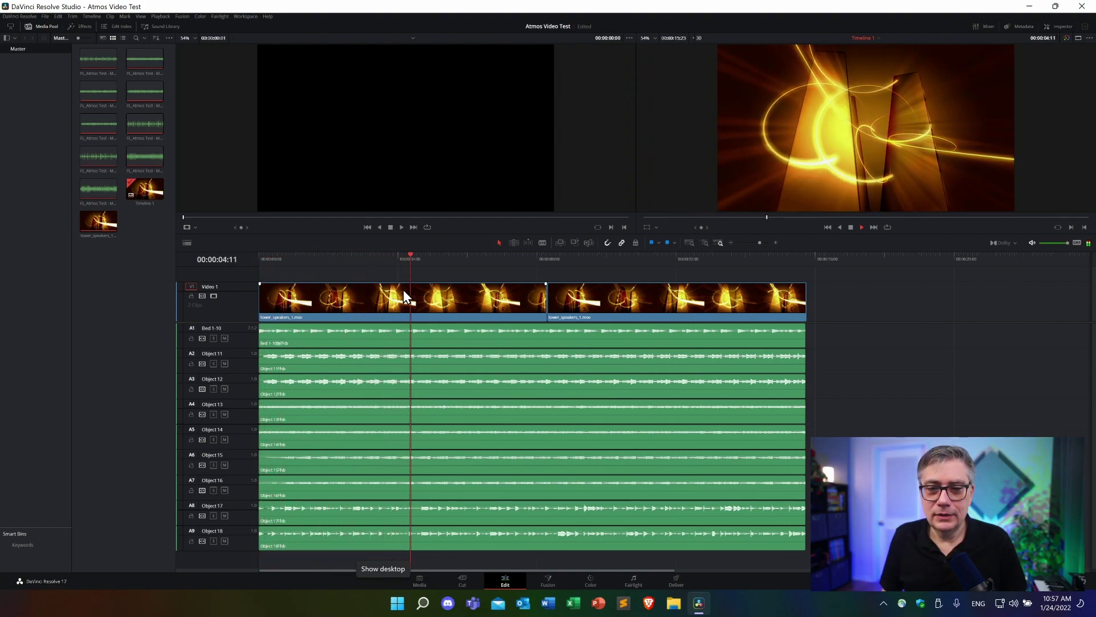
pyautogui.press('space')
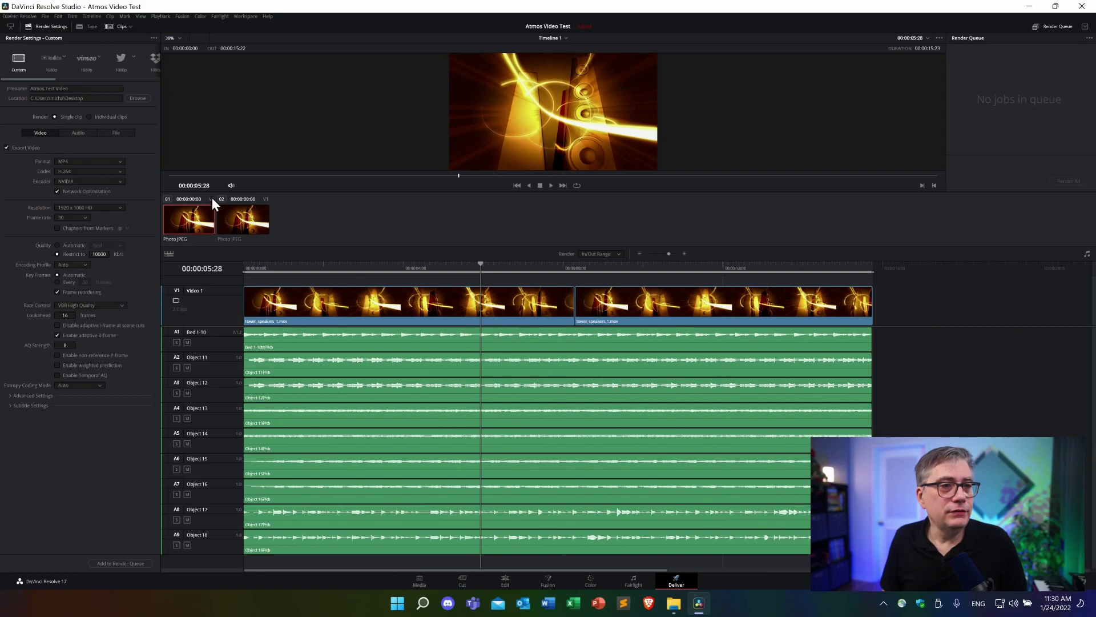
# Step: Choose the Custom render preset and turn off audio export, returning to the video settings
pyautogui.click(16, 55)
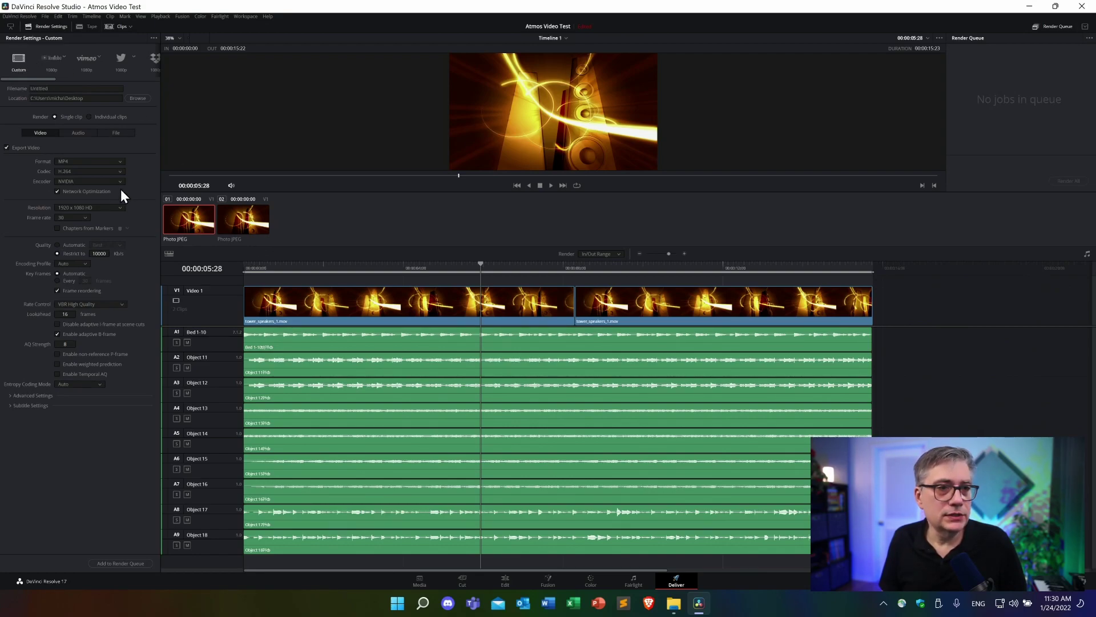
pyautogui.click(80, 132)
pyautogui.click(6, 148)
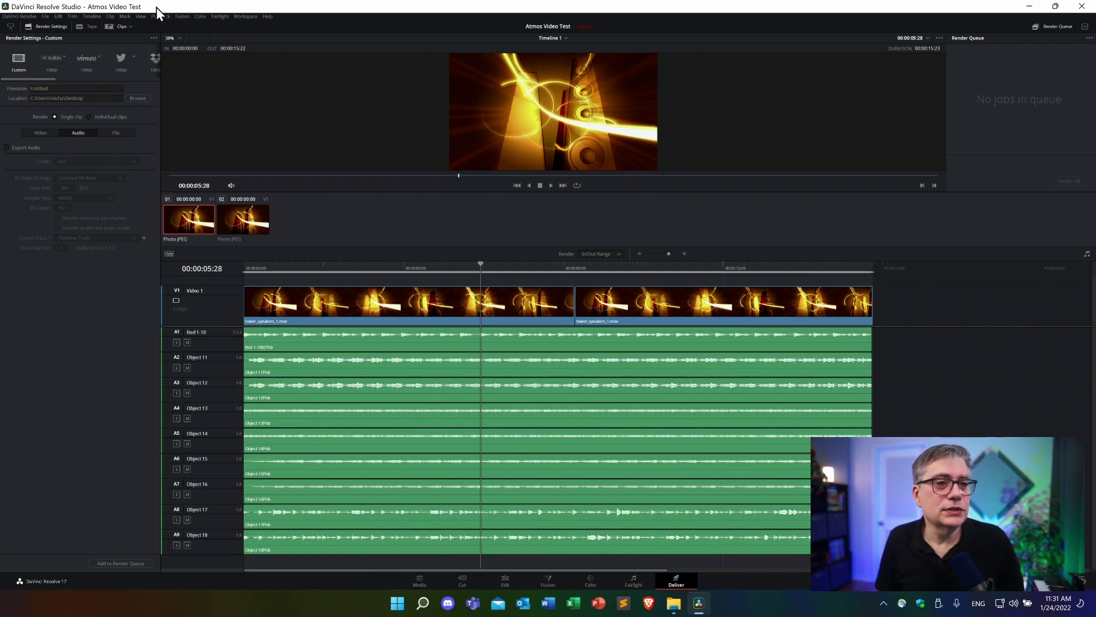
pyautogui.click(42, 132)
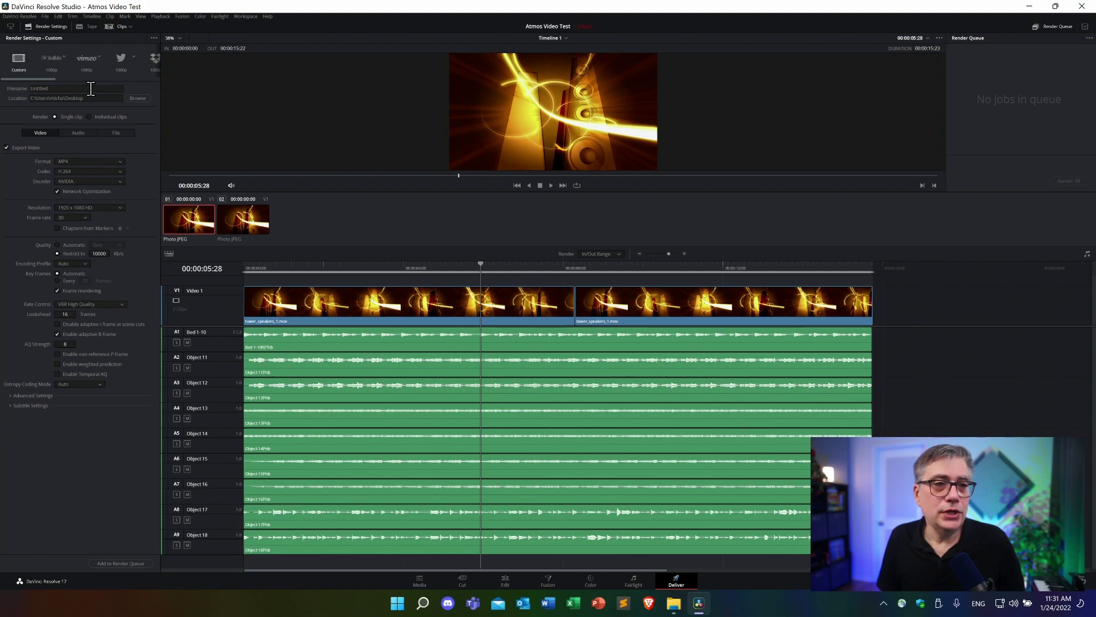
# Step: Name the output file "Atmos Test Video", add it to the render queue and render it
pyautogui.moveTo(78, 88); pyautogui.dragTo(18, 84)
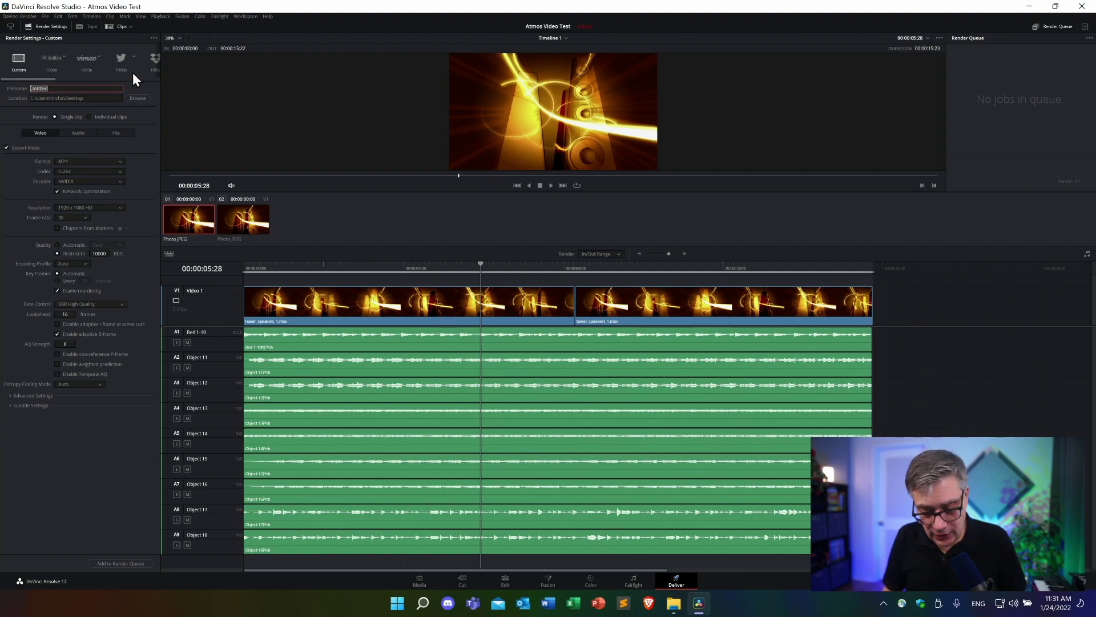
pyautogui.write('Atmos')
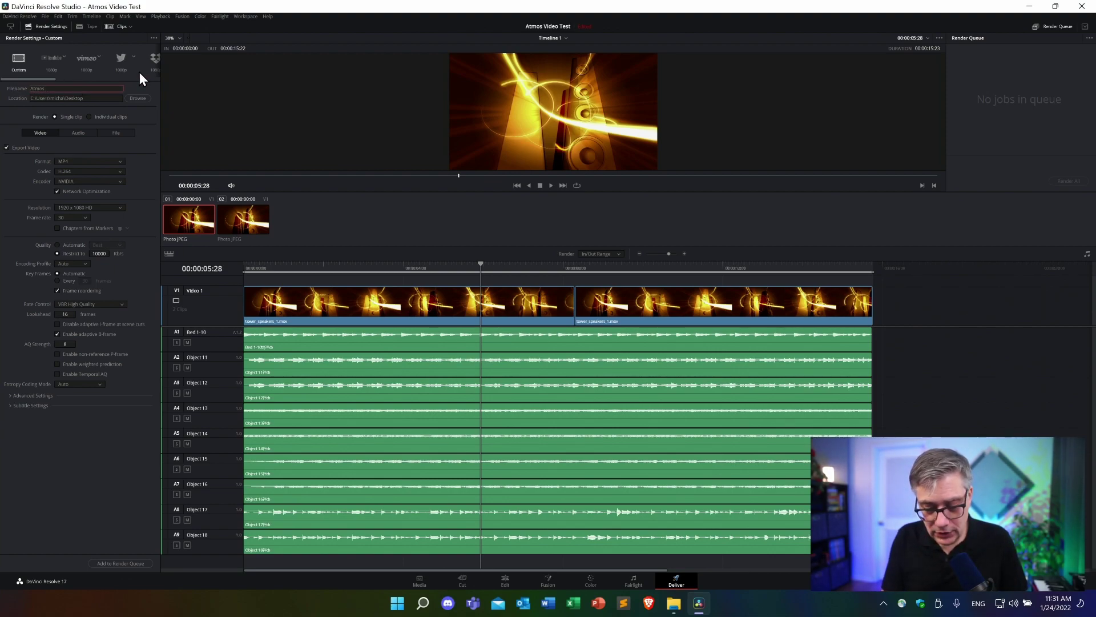
pyautogui.write(' Vid')
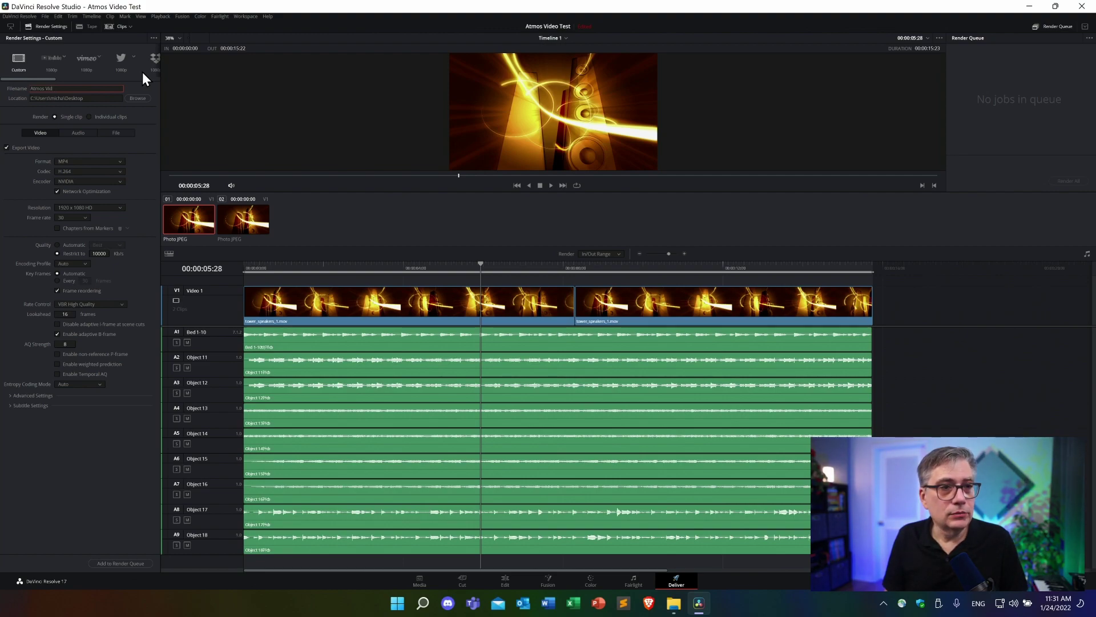
pyautogui.press('BackSpace')
pyautogui.press('BackSpace')
pyautogui.press('BackSpace')
pyautogui.write('Test')
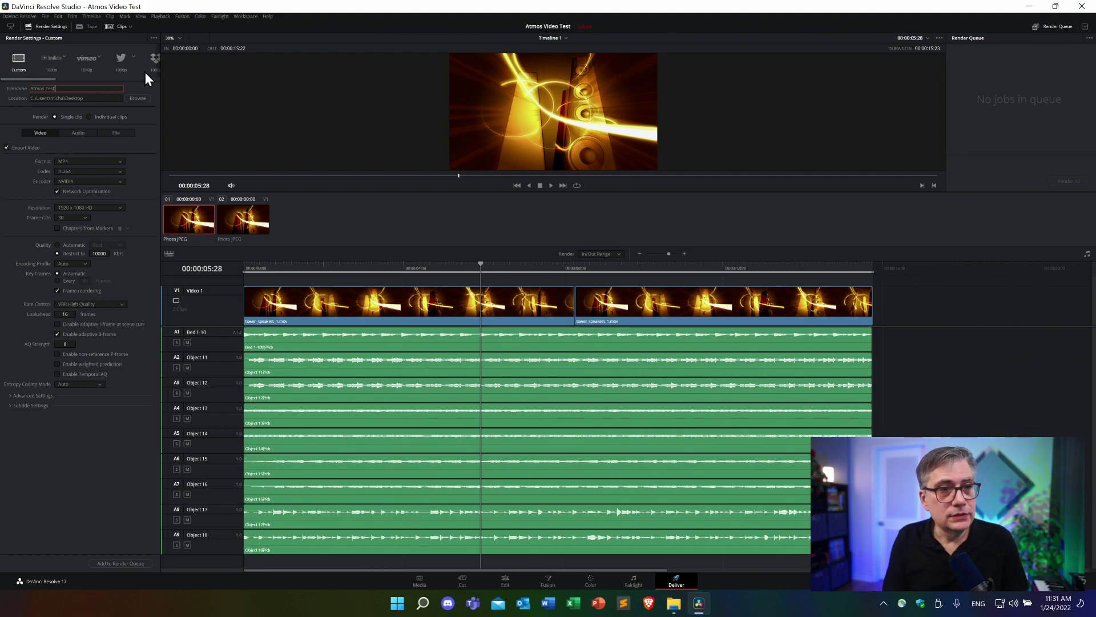
pyautogui.write(' Video')
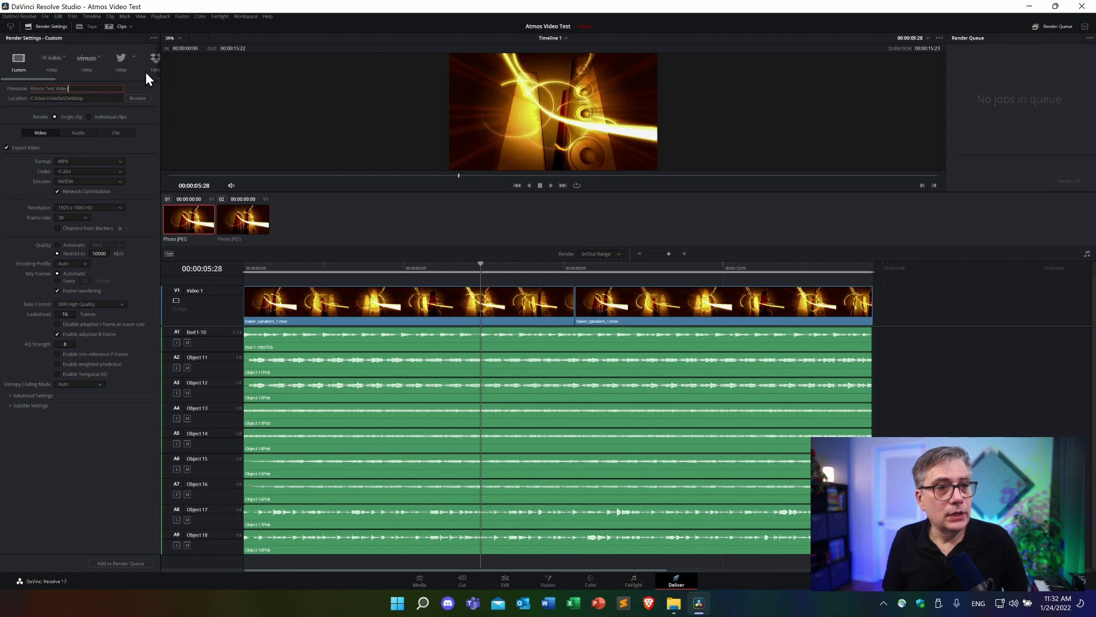
pyautogui.click(125, 562)
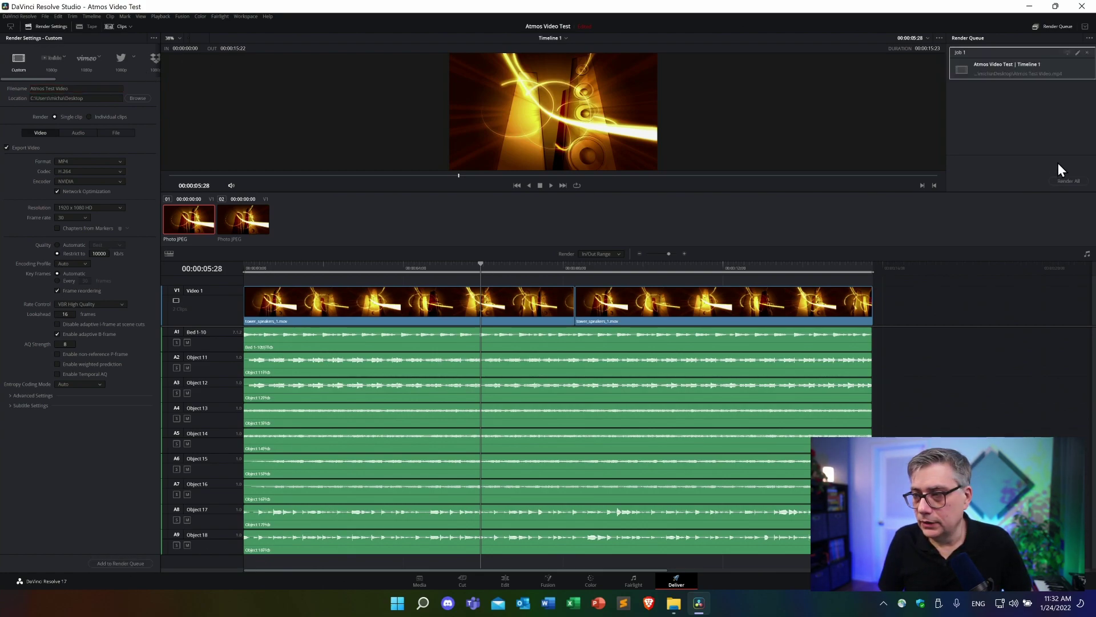
pyautogui.click(1063, 180)
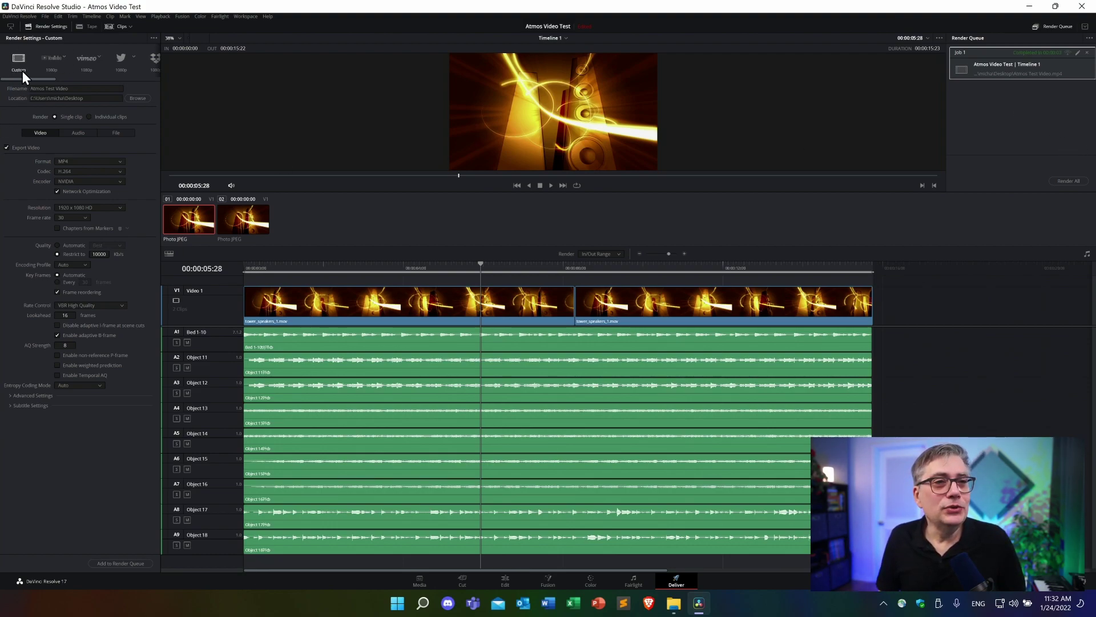
# Step: Choose the Audio Only render preset and set the audio export to Wave format with the ADM BWF codec
pyautogui.moveTo(19, 79); pyautogui.dragTo(143, 90)
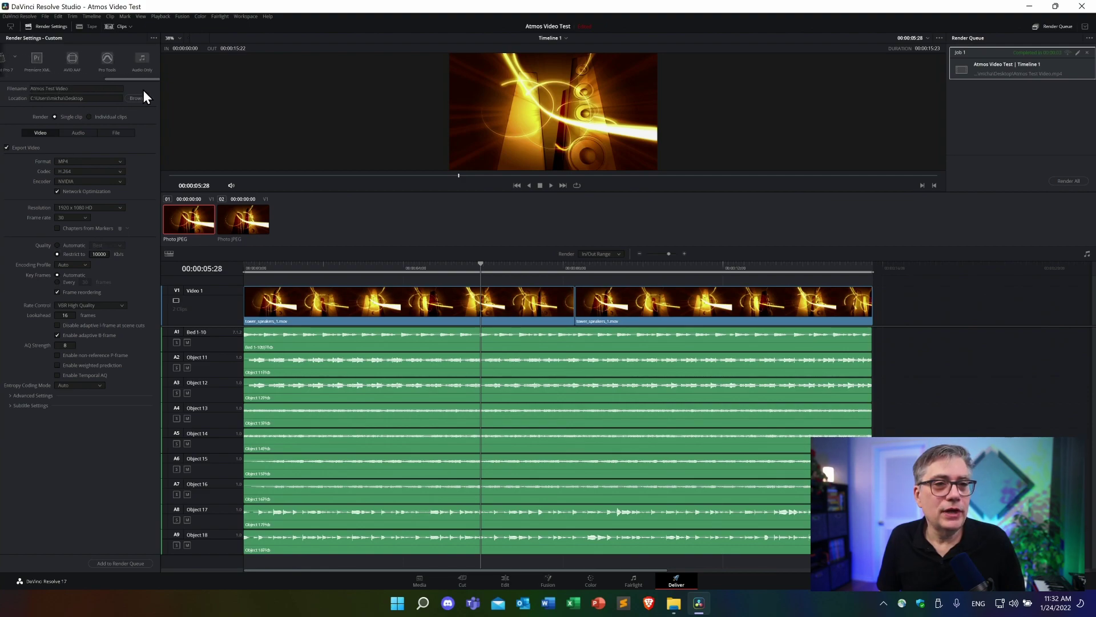
pyautogui.click(140, 60)
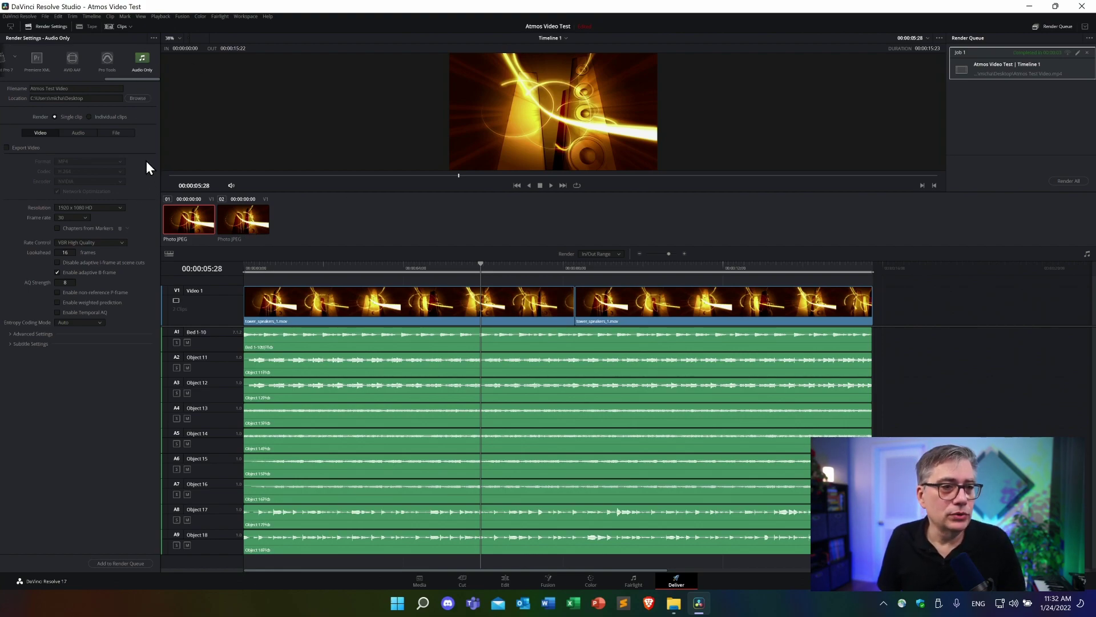
pyautogui.click(80, 132)
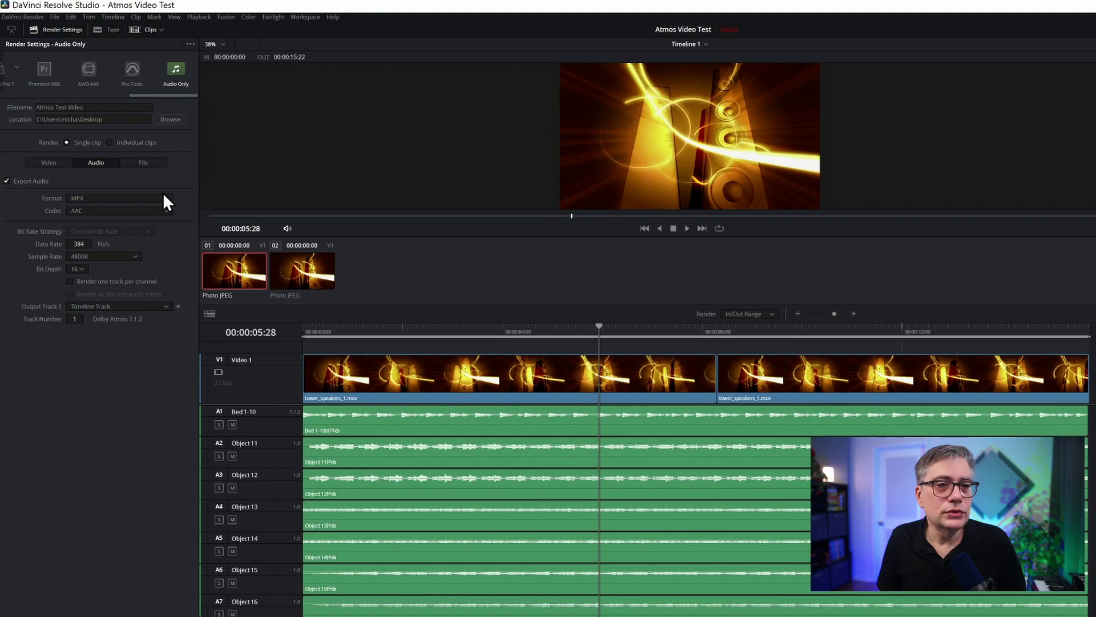
pyautogui.click(164, 200)
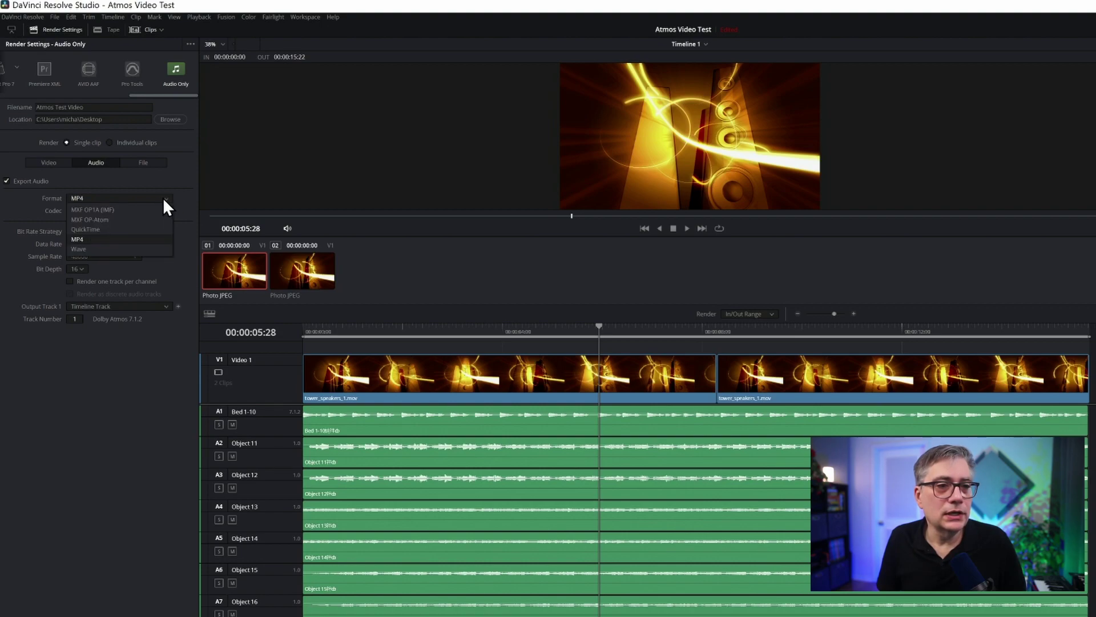
pyautogui.click(126, 249)
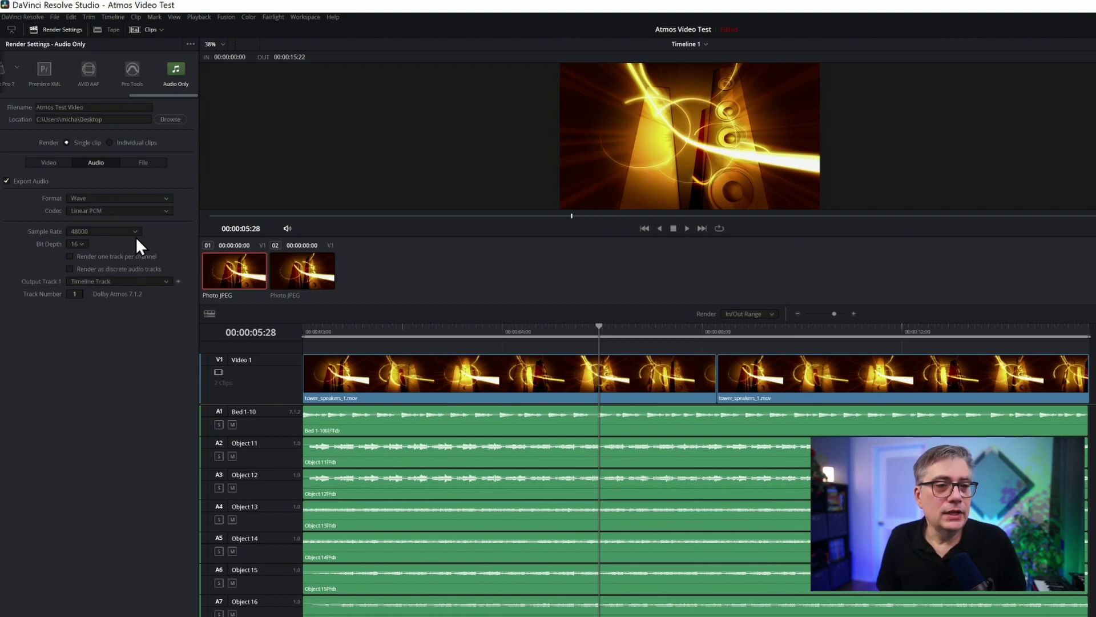
pyautogui.click(166, 210)
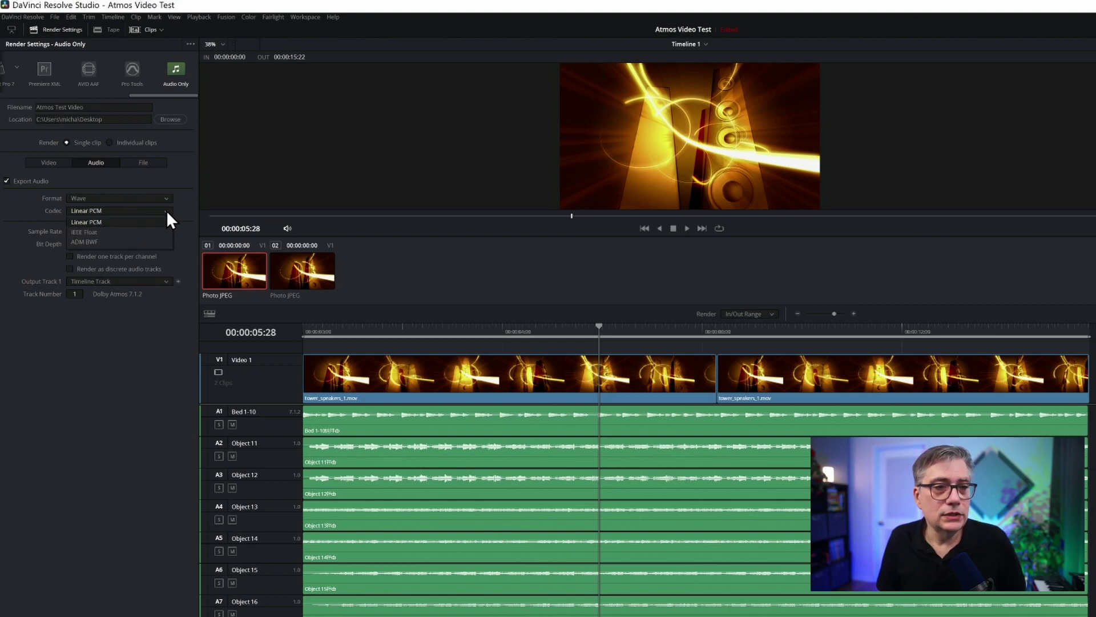
pyautogui.click(84, 242)
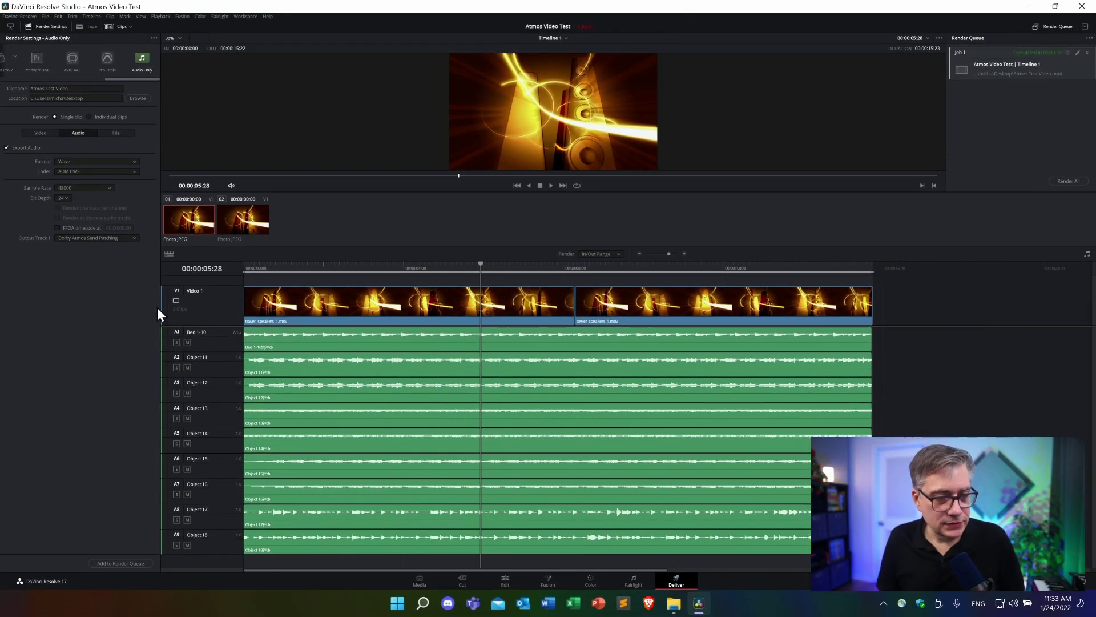
# Step: Rename the output file to "Atmos Test Audio", add it to the render queue and render the new job
pyautogui.click(54, 87)
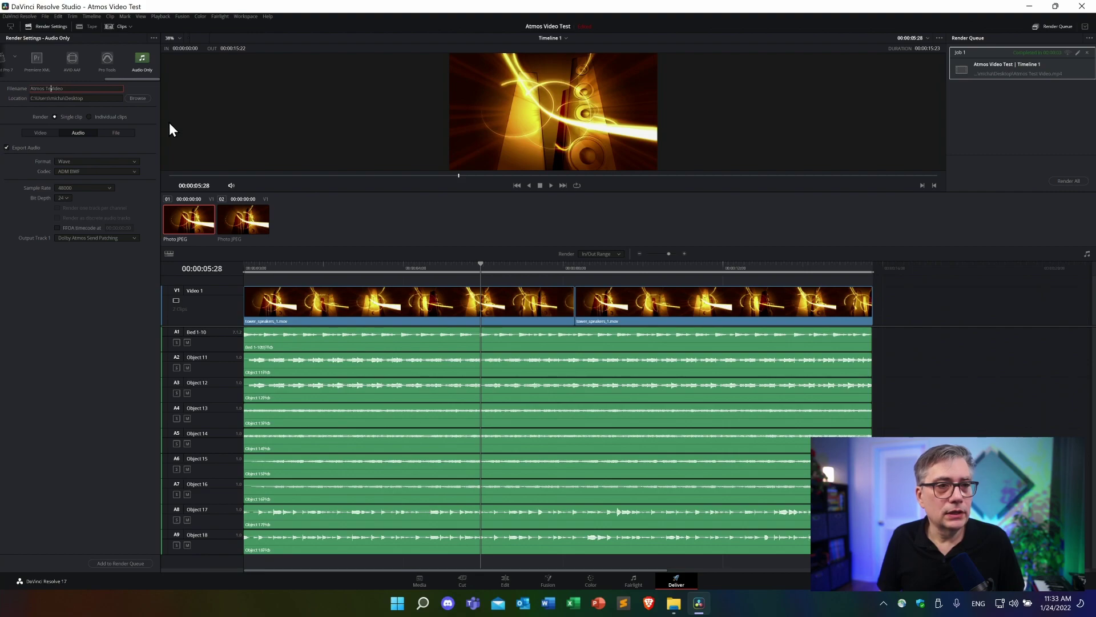
pyautogui.press('BackSpace')
pyautogui.press('BackSpace')
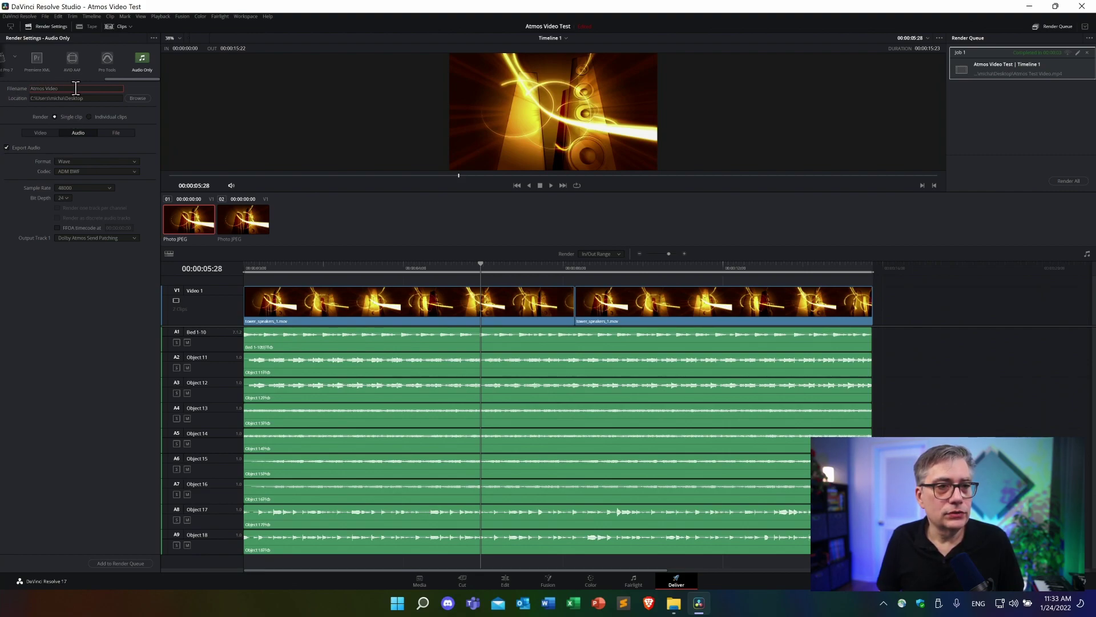
pyautogui.press('BackSpace')
pyautogui.press('BackSpace')
pyautogui.press('BackSpace')
pyautogui.press('BackSpace')
pyautogui.press('BackSpace')
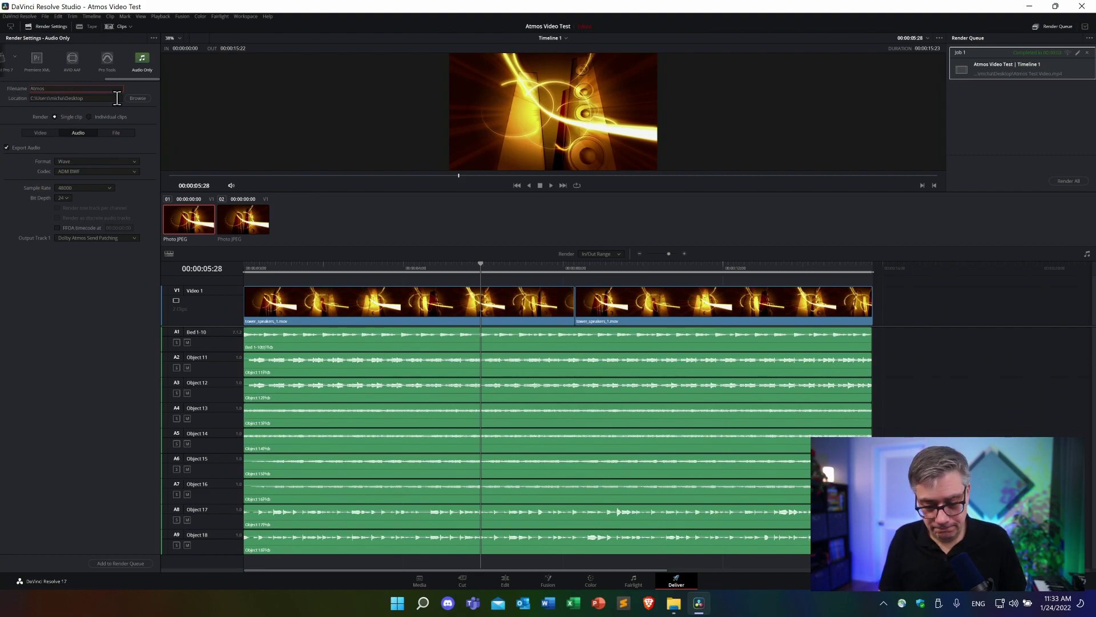
pyautogui.write('Test Audio')
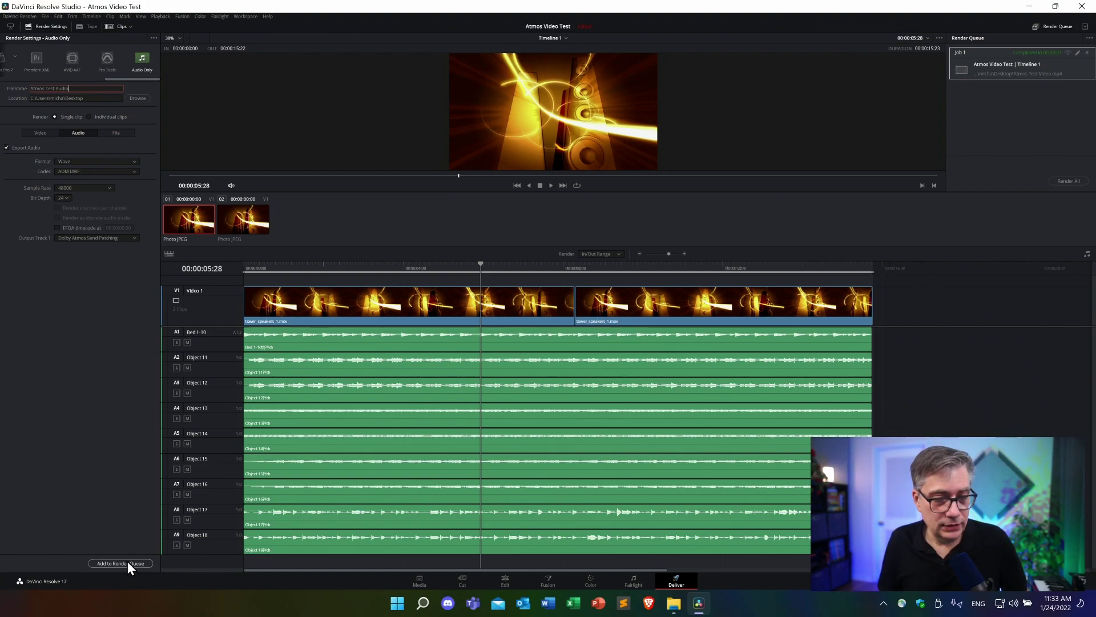
pyautogui.click(128, 562)
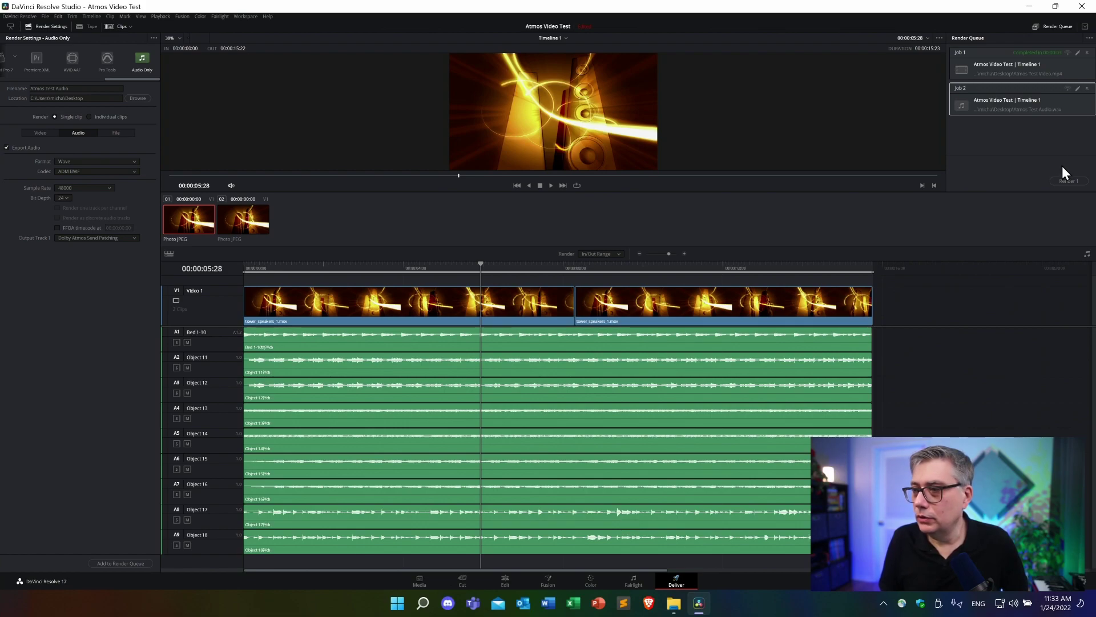
pyautogui.click(1069, 181)
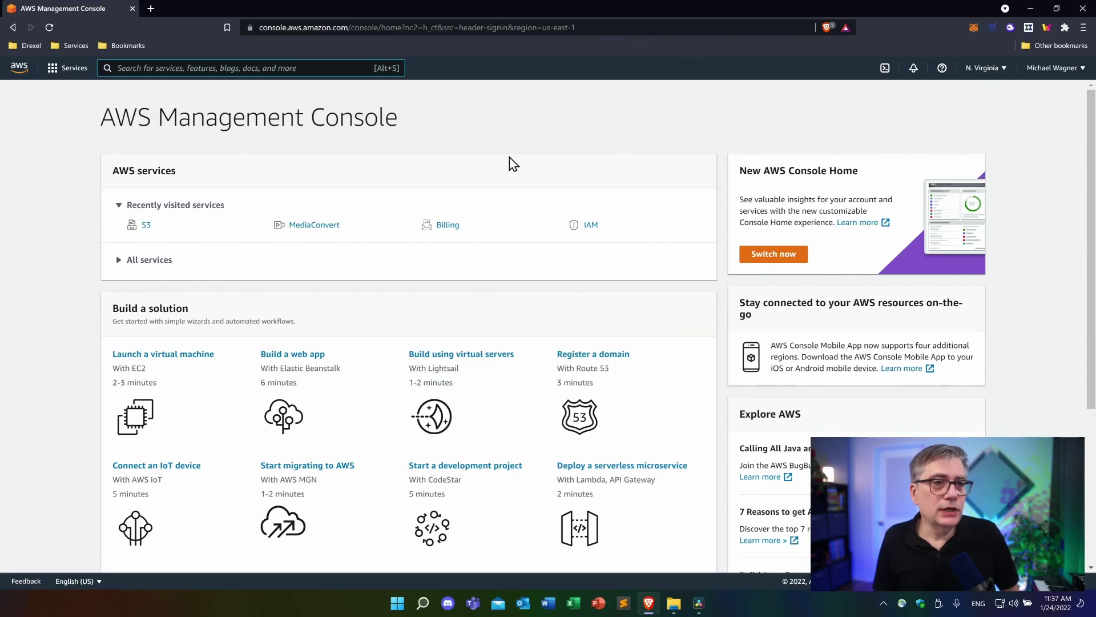
# Step: In the AWS Management Console, open the Atmos bucket in S3 and start a new upload
pyautogui.click(146, 229)
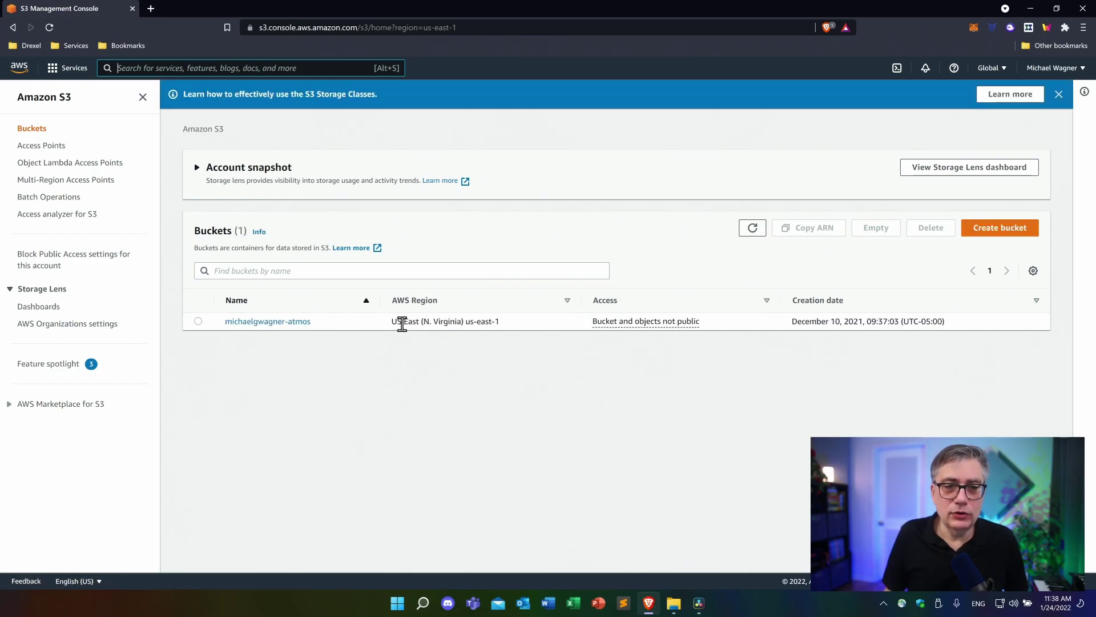
pyautogui.click(279, 324)
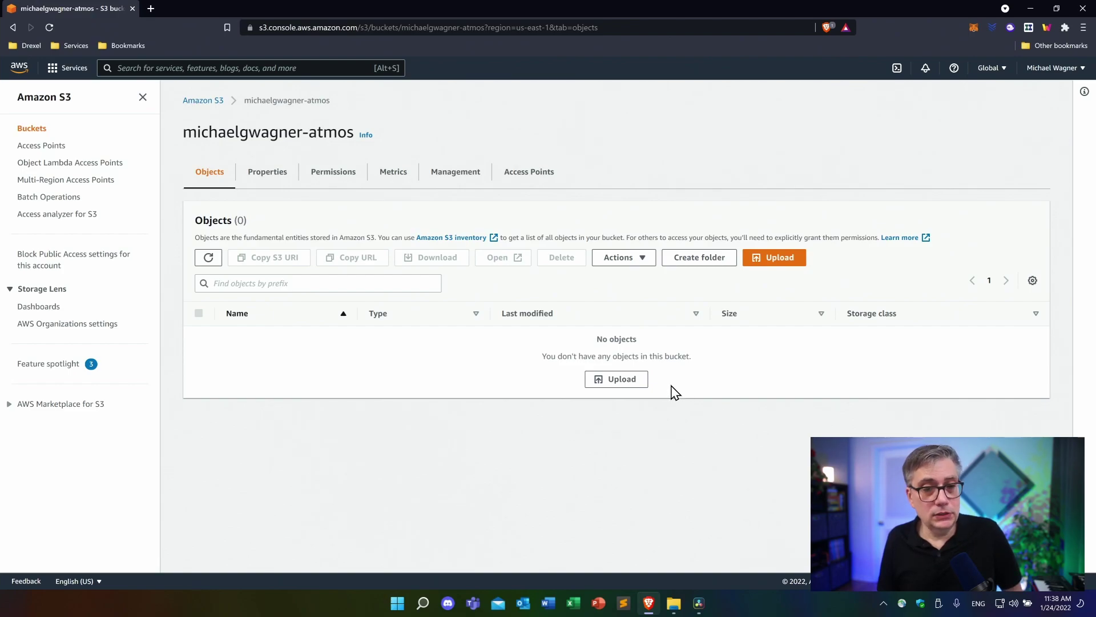
pyautogui.click(774, 264)
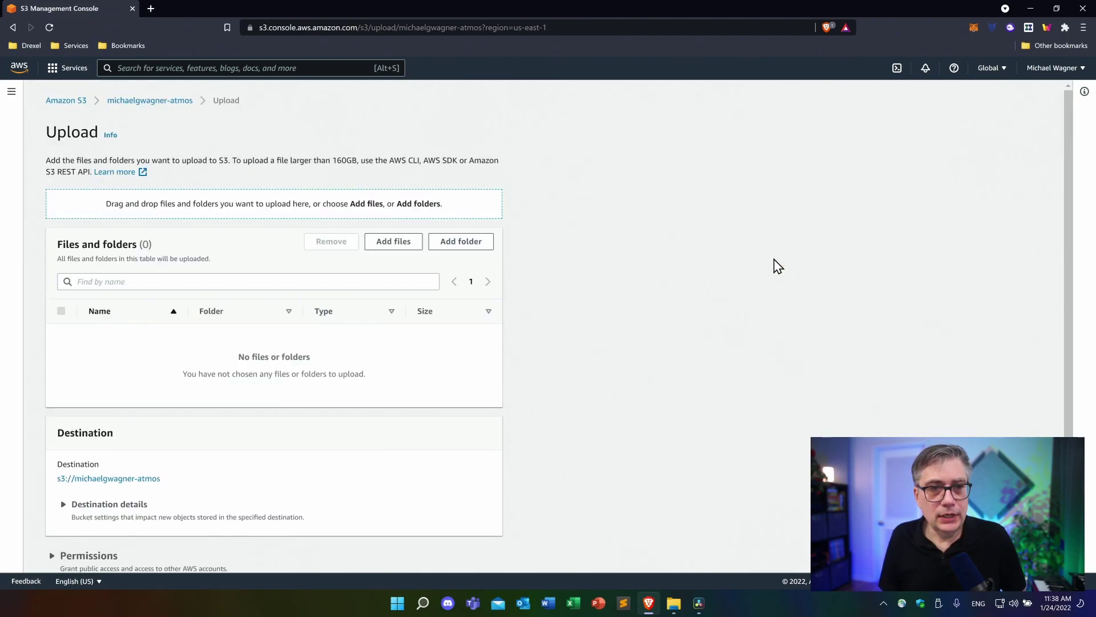
# Step: Add Atmos Test Audio.wav and Atmos Test Video.mp4 from the Desktop and upload them to the bucket
pyautogui.click(393, 241)
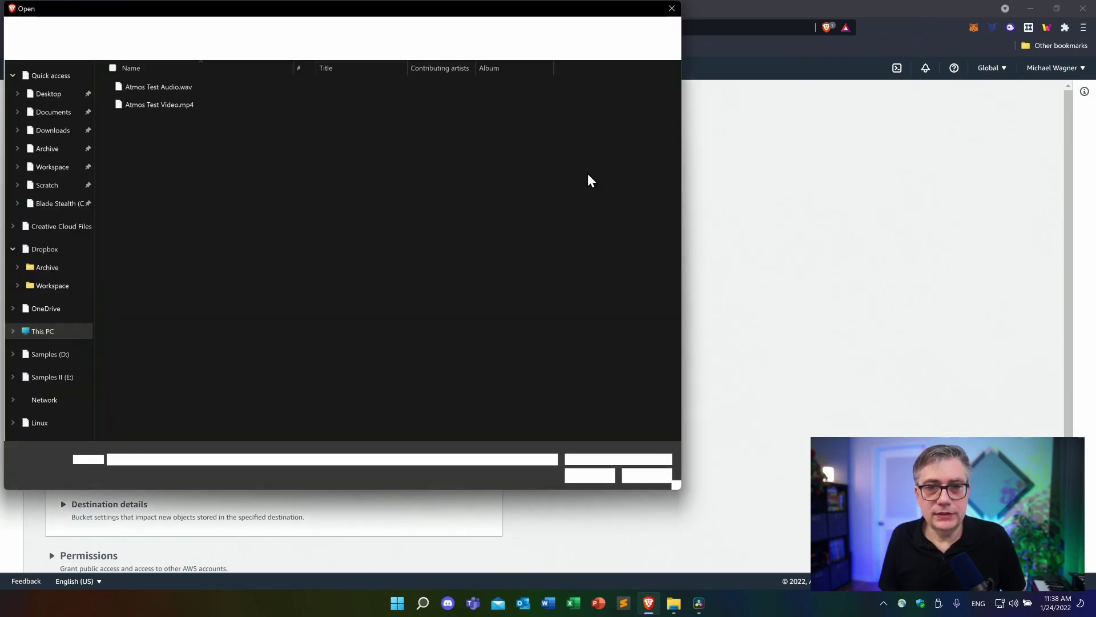
pyautogui.keyDown('ctrl'); pyautogui.click(149, 105); pyautogui.keyUp('ctrl')
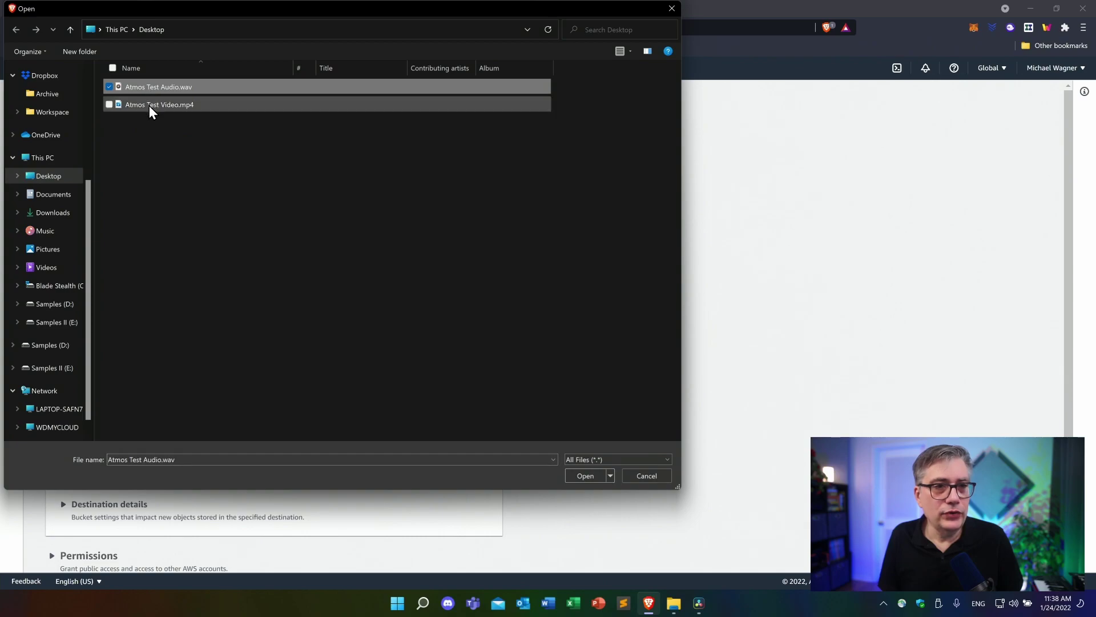
pyautogui.click(590, 473)
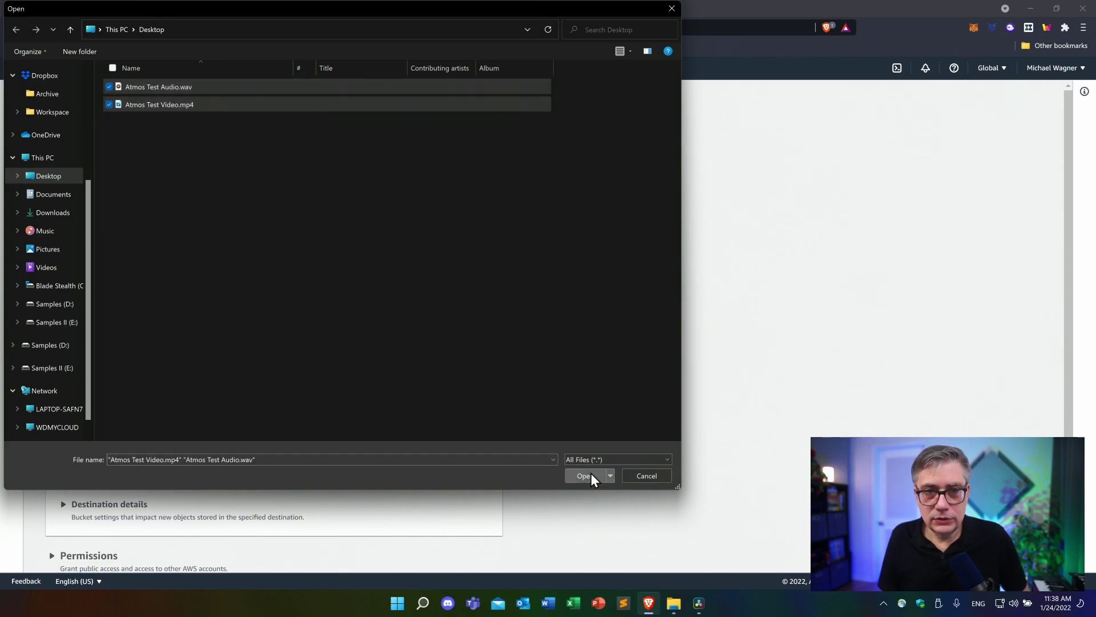
pyautogui.scroll(-1, 342, 360)
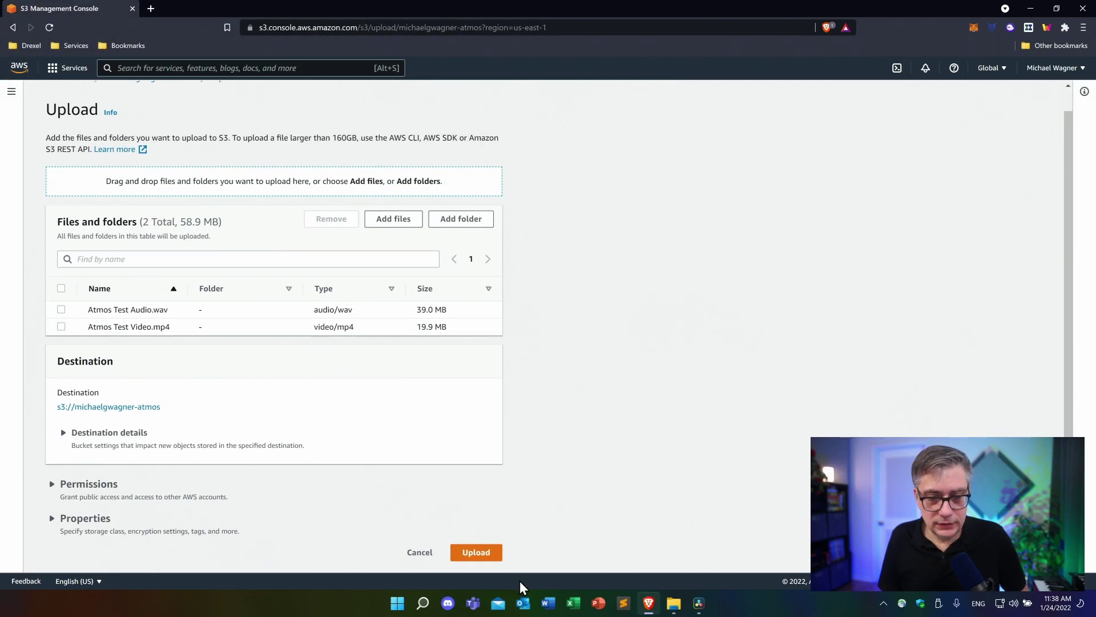
pyautogui.click(477, 553)
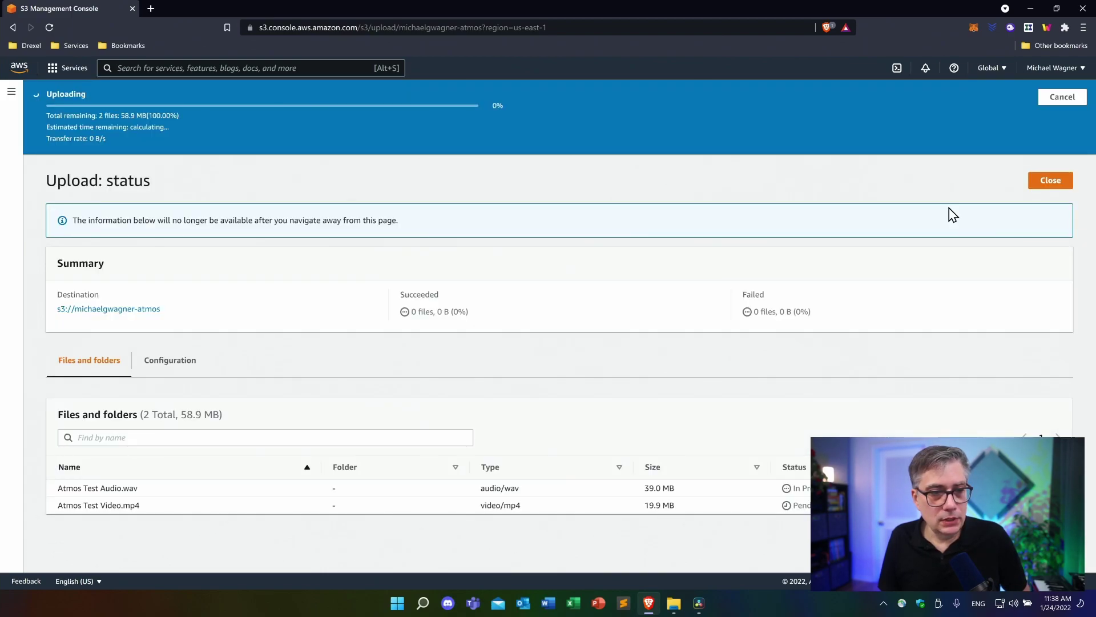
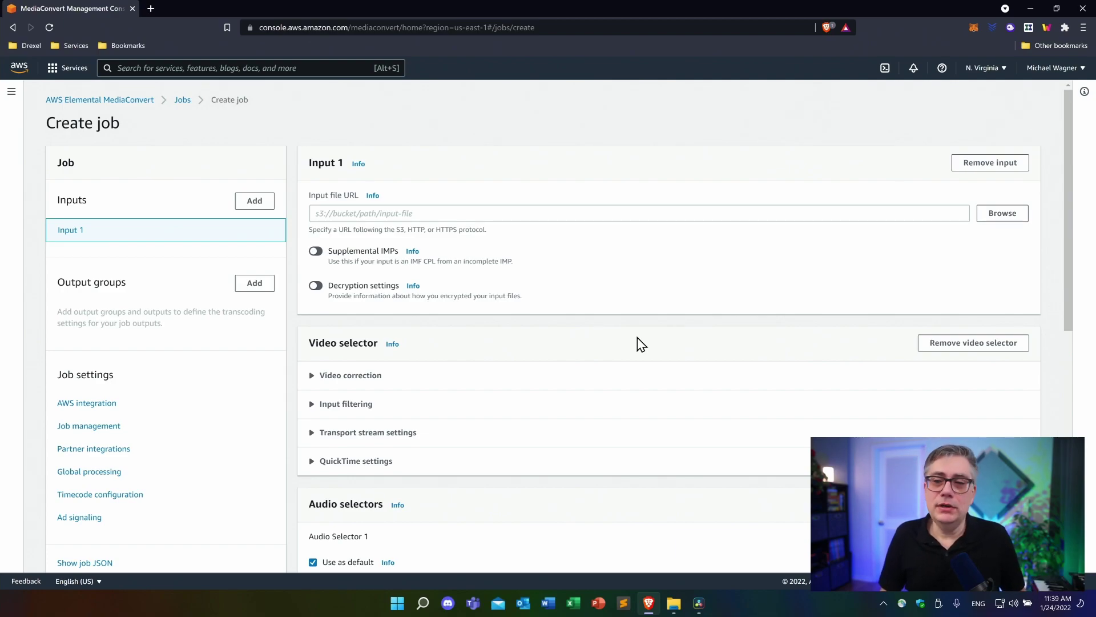
# Step: Set Input 1's file to Atmos Test Video.mp4 from the Atmos S3 bucket
pyautogui.click(1003, 214)
pyautogui.click(554, 158)
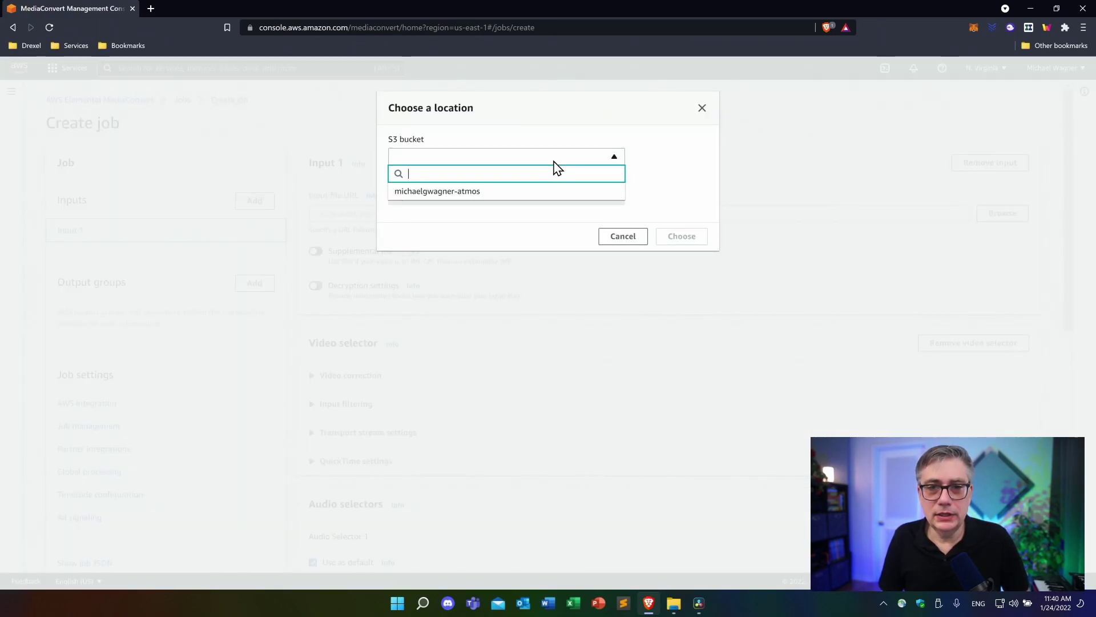
pyautogui.click(425, 193)
pyautogui.click(586, 200)
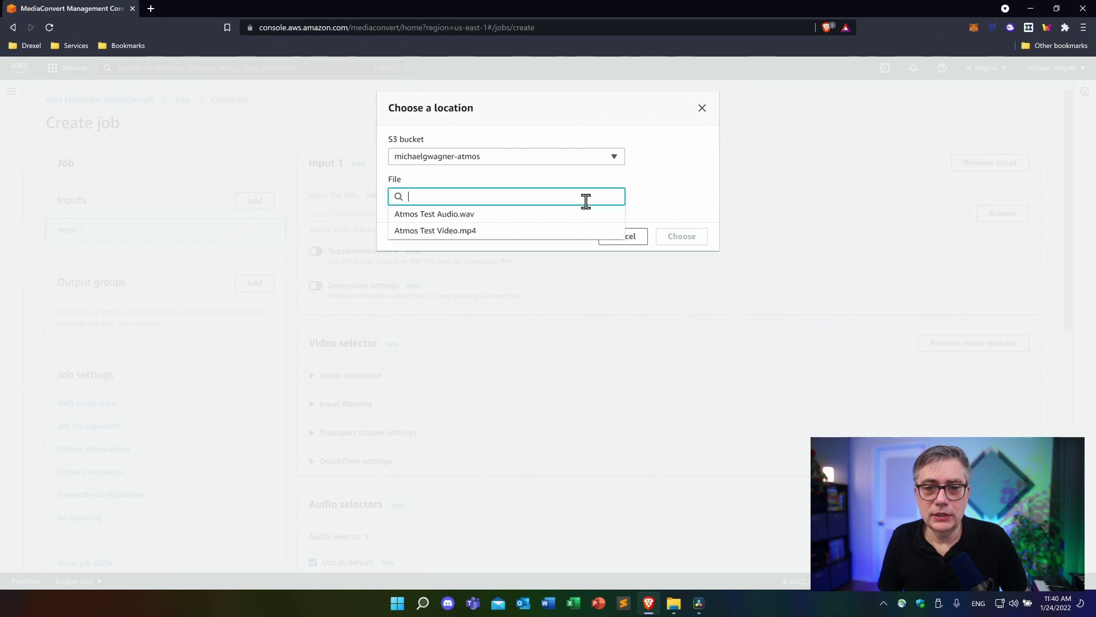
pyautogui.click(451, 231)
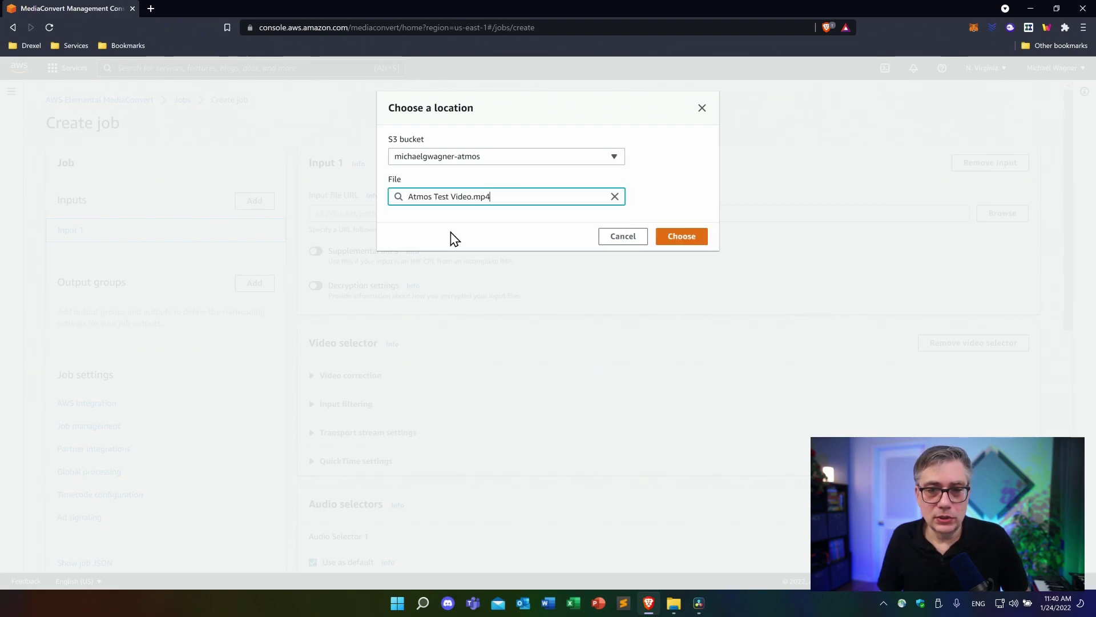
pyautogui.click(693, 242)
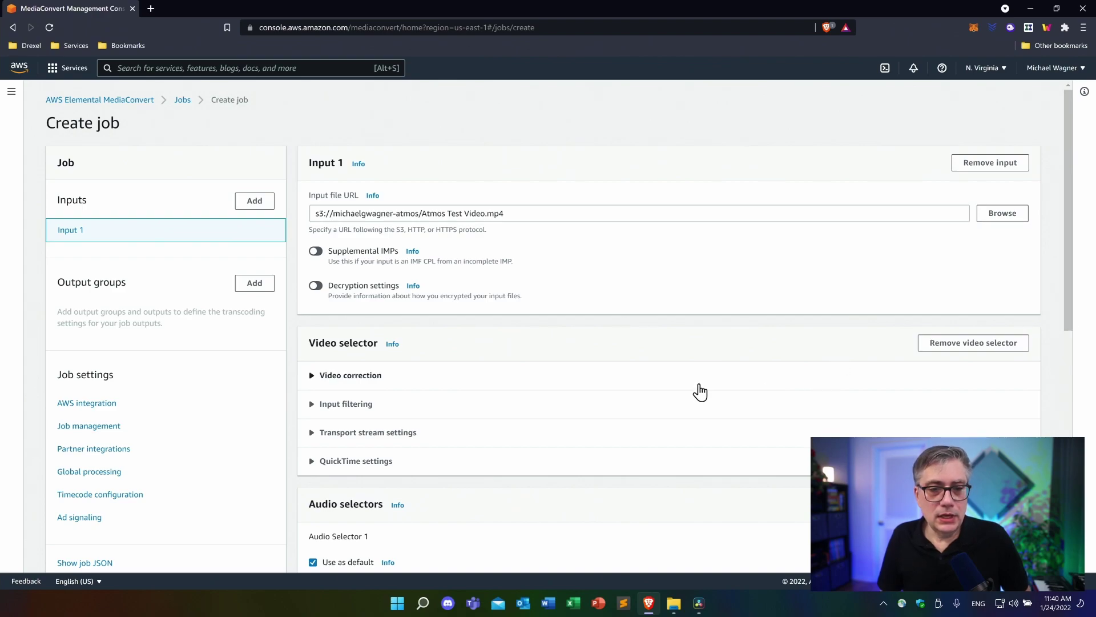
# Step: Enable an external file for Audio Selector 1 and choose Atmos Test Audio.wav from the Atmos S3 bucket
pyautogui.scroll(-3, 700, 392)
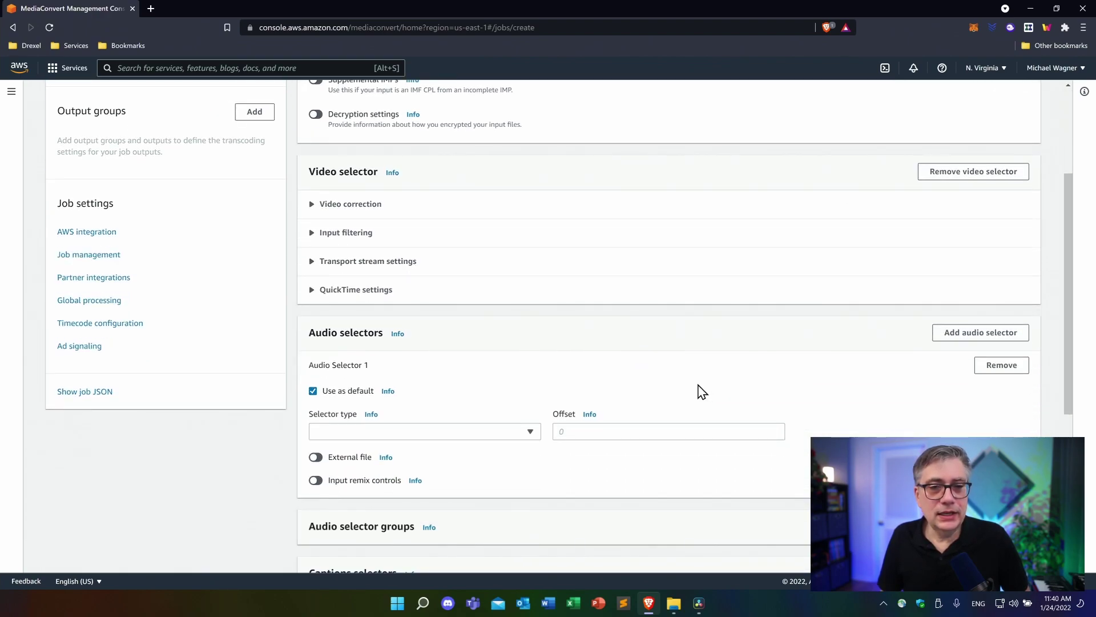
pyautogui.scroll(-2, 701, 391)
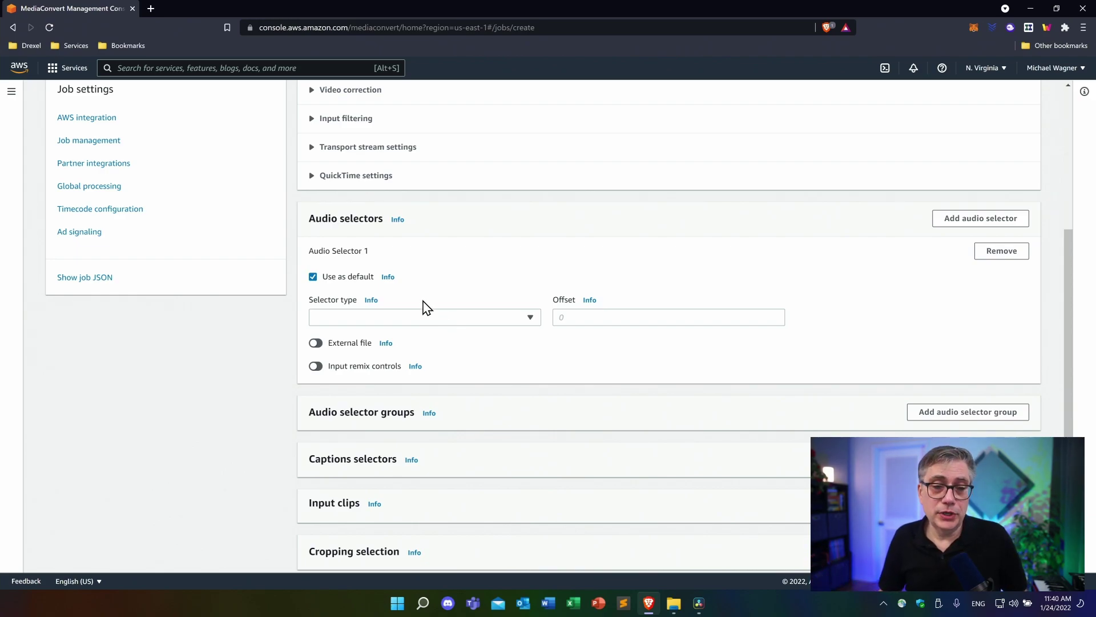
pyautogui.click(316, 344)
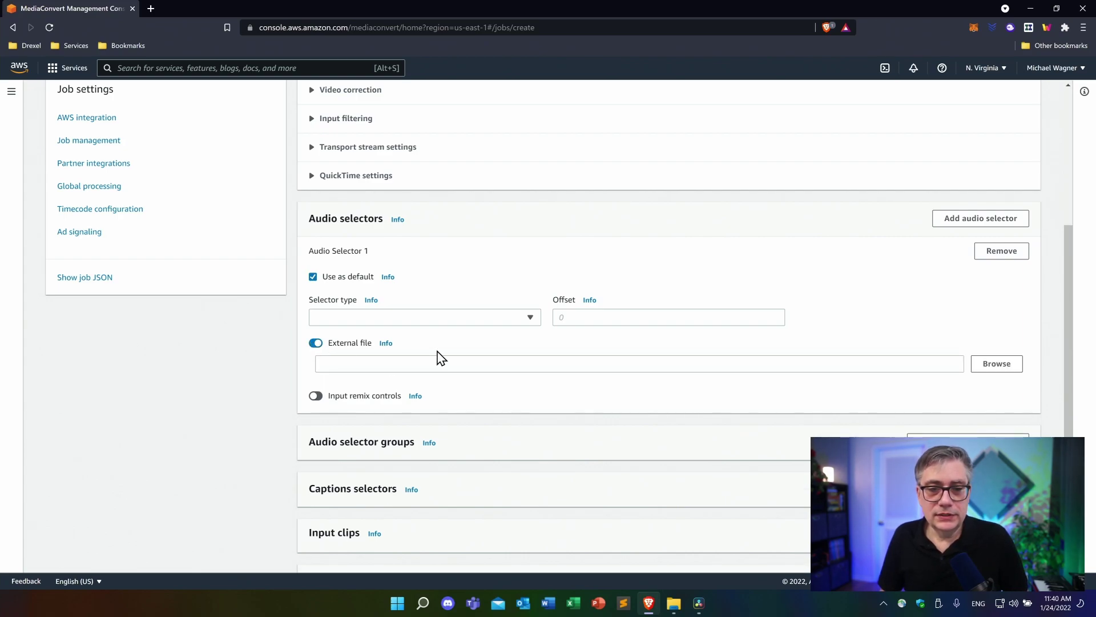
pyautogui.scroll(-2, 441, 358)
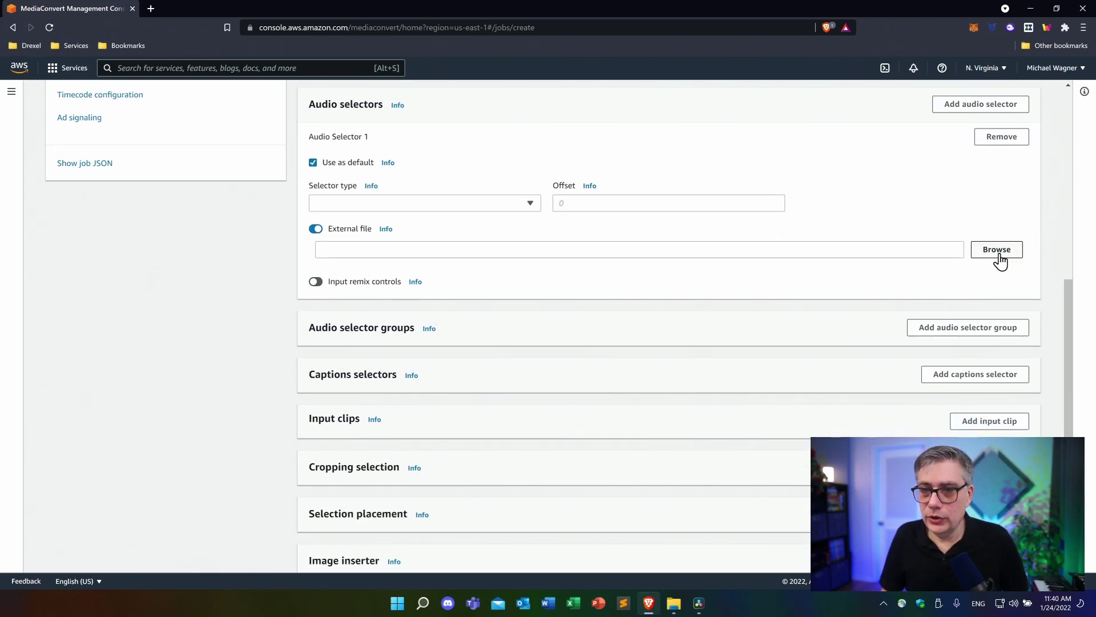
pyautogui.click(998, 251)
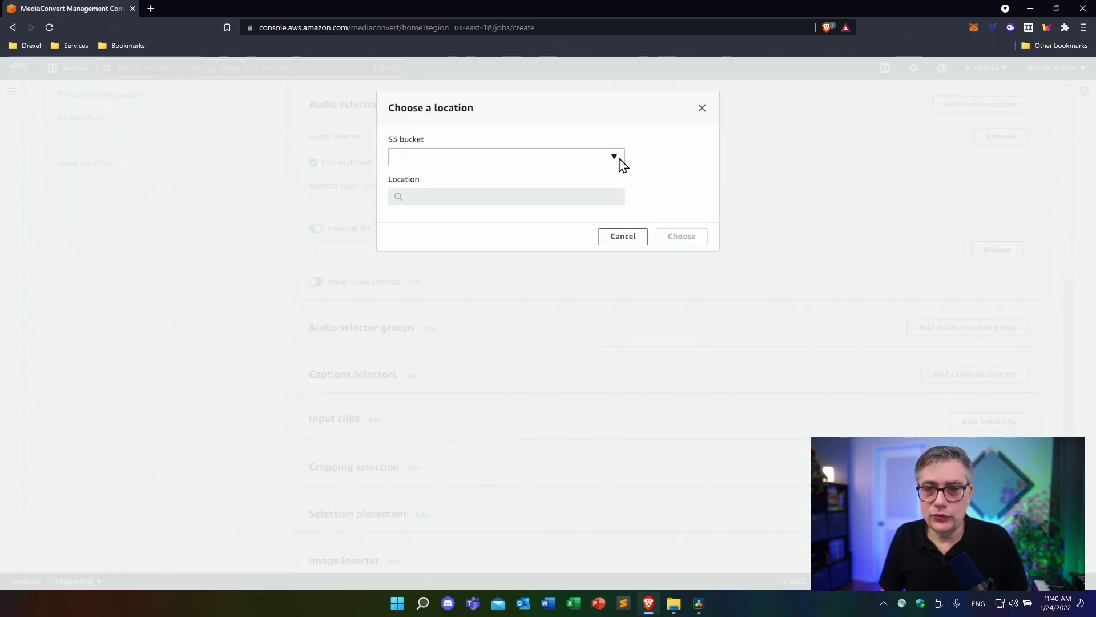
pyautogui.click(615, 160)
pyautogui.click(454, 193)
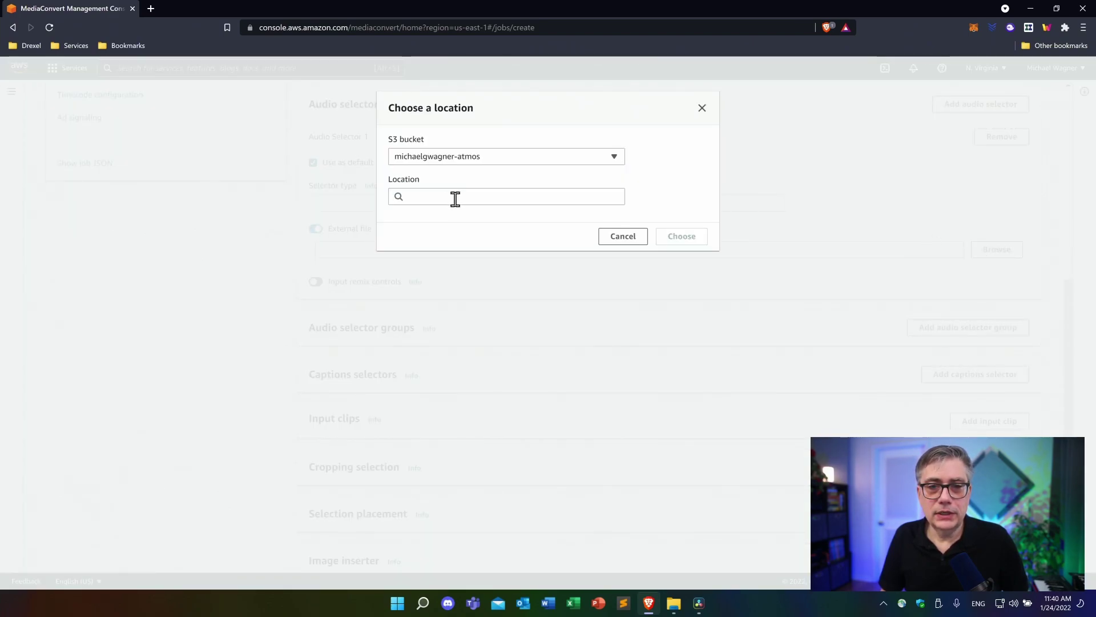
pyautogui.click(460, 196)
pyautogui.click(467, 216)
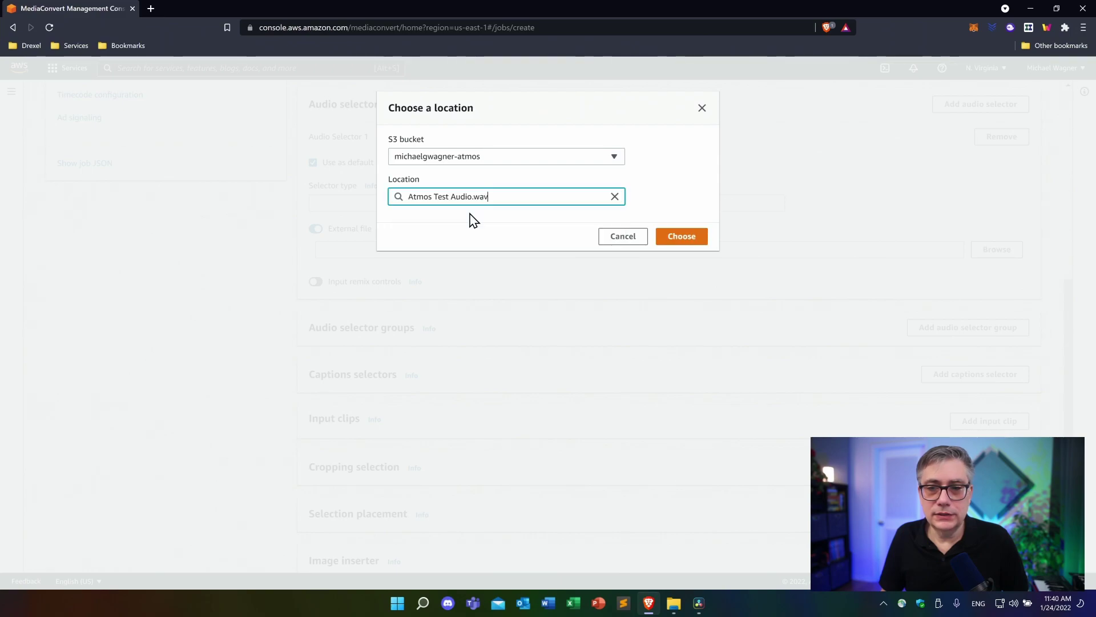
pyautogui.click(684, 238)
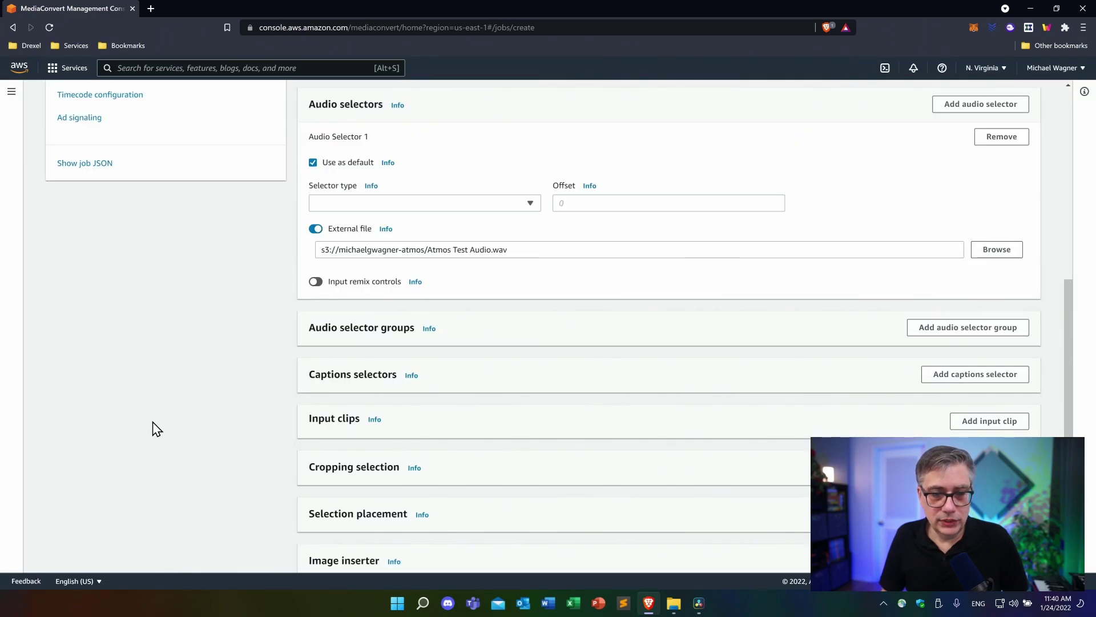
# Step: Add a File group output group and set its destination to the root of the Atmos S3 bucket
pyautogui.scroll(-3, 152, 421)
pyautogui.scroll(10, 160, 423)
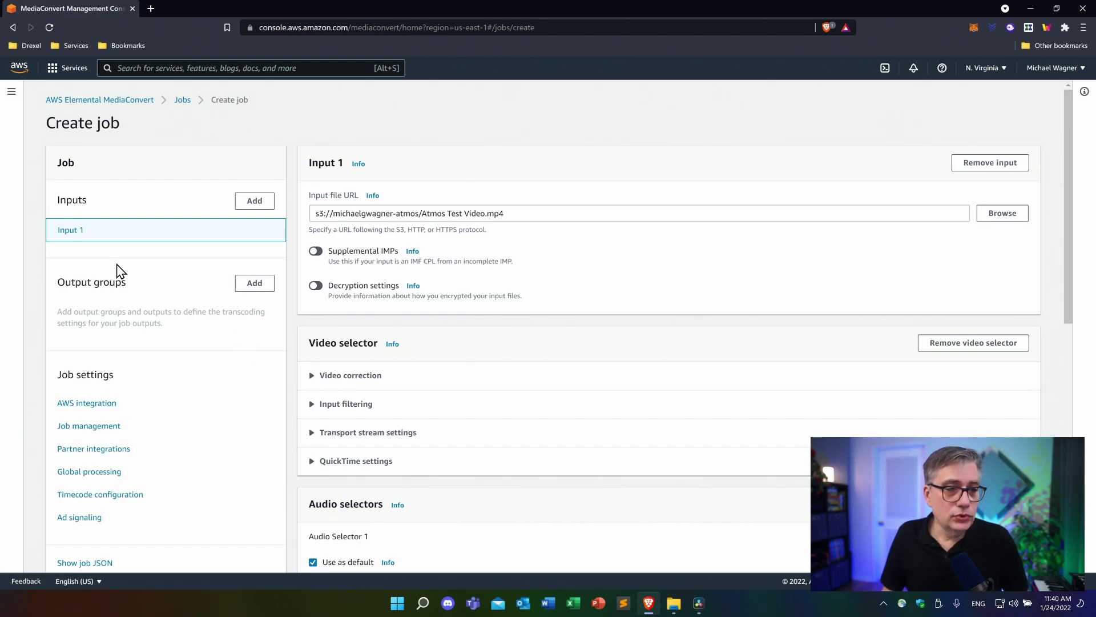
pyautogui.click(254, 284)
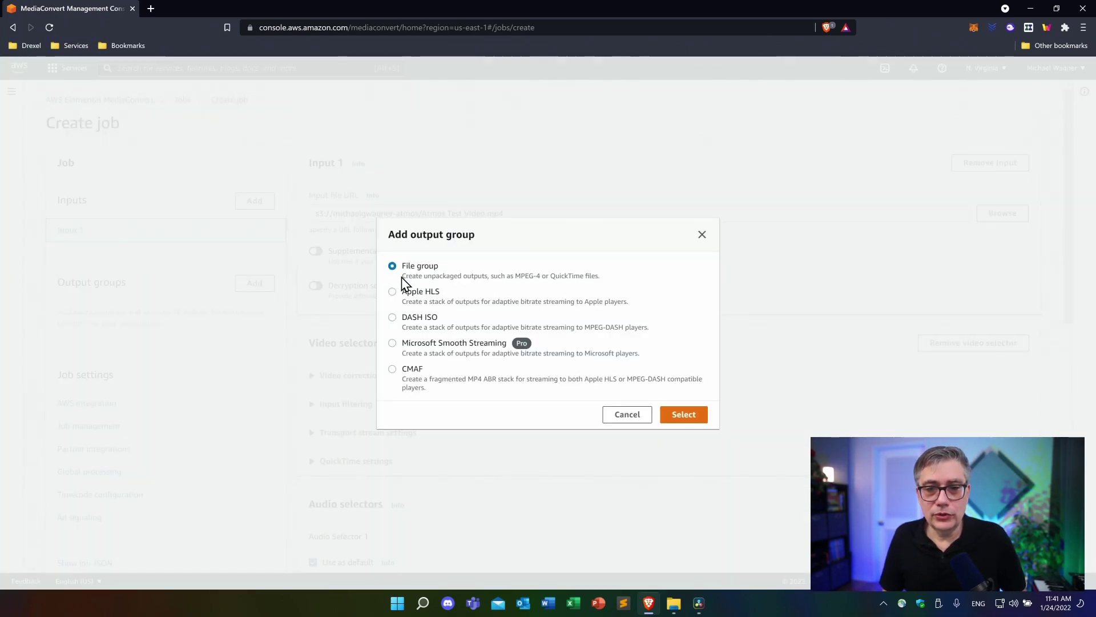
pyautogui.click(691, 417)
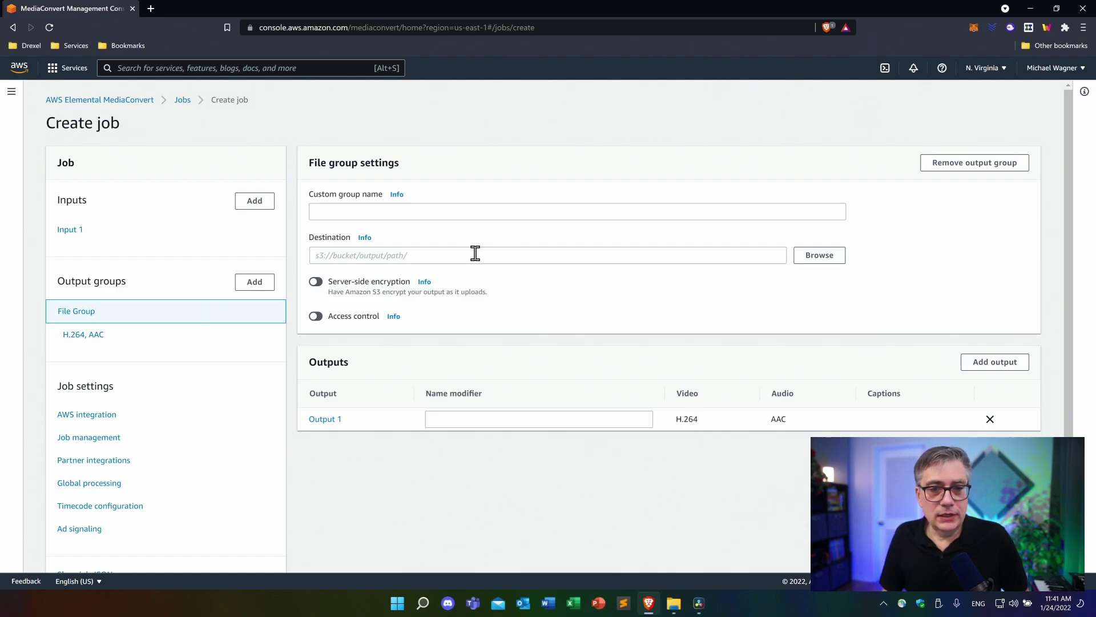
pyautogui.click(504, 254)
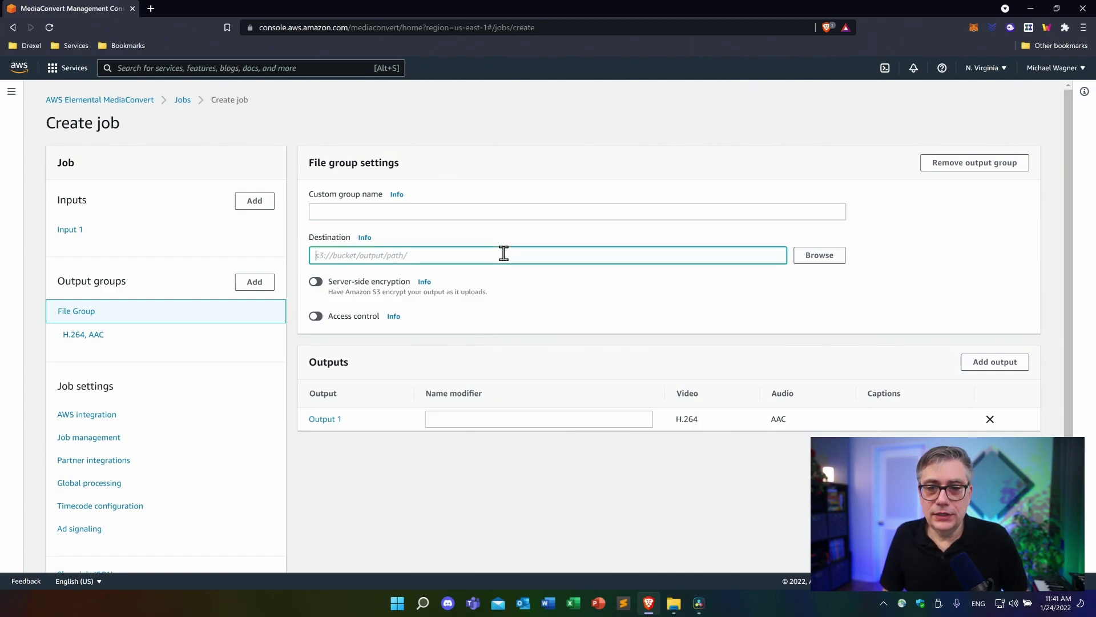
pyautogui.click(826, 258)
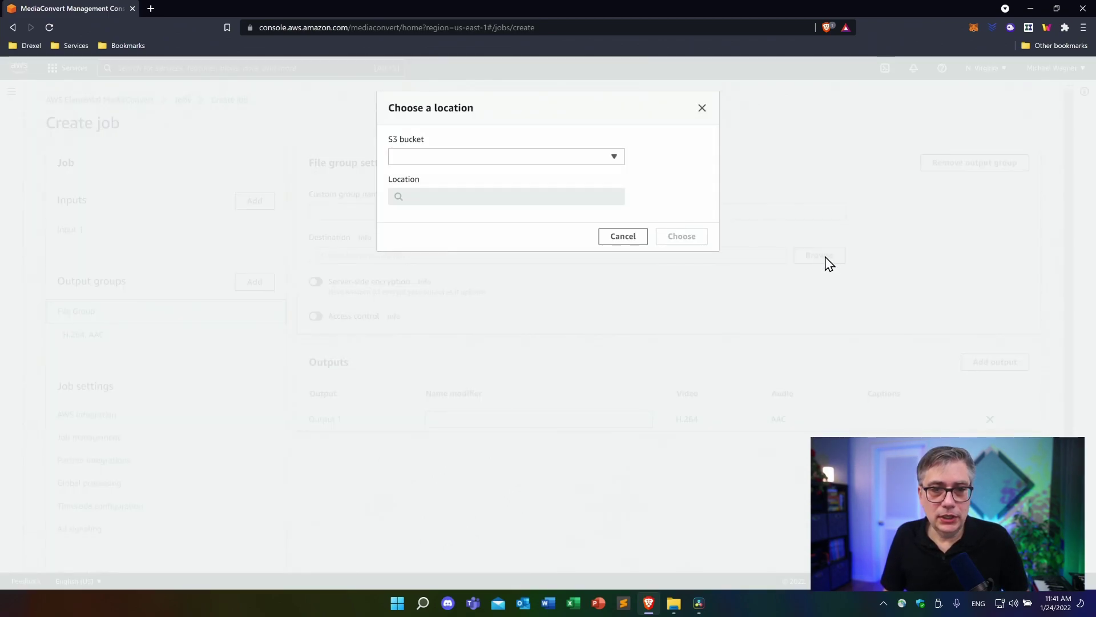
pyautogui.click(612, 157)
pyautogui.click(427, 197)
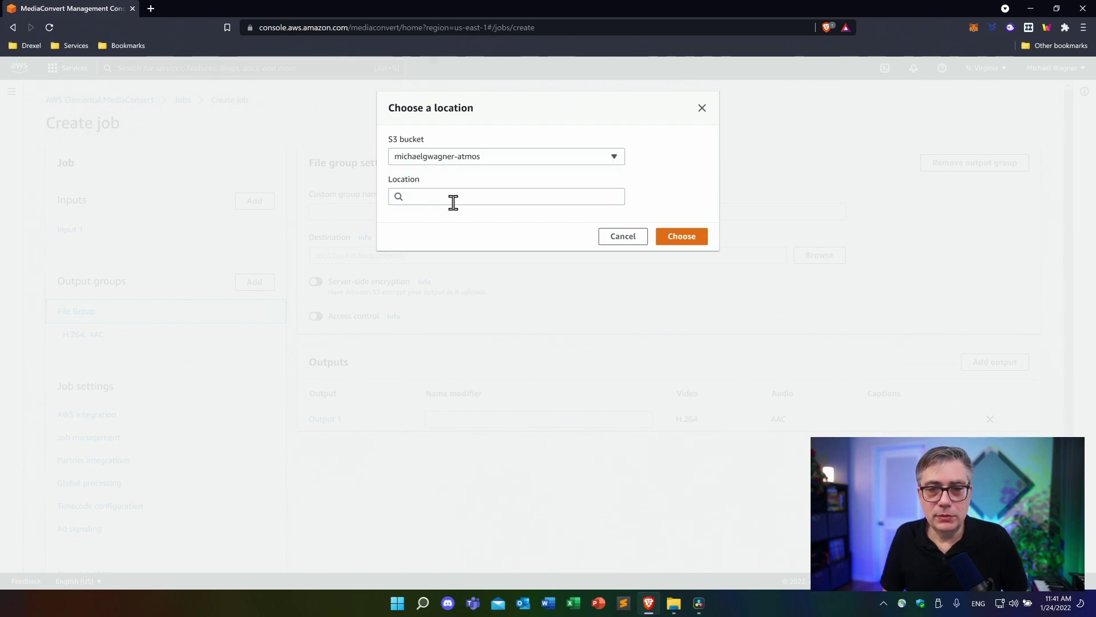
pyautogui.click(681, 242)
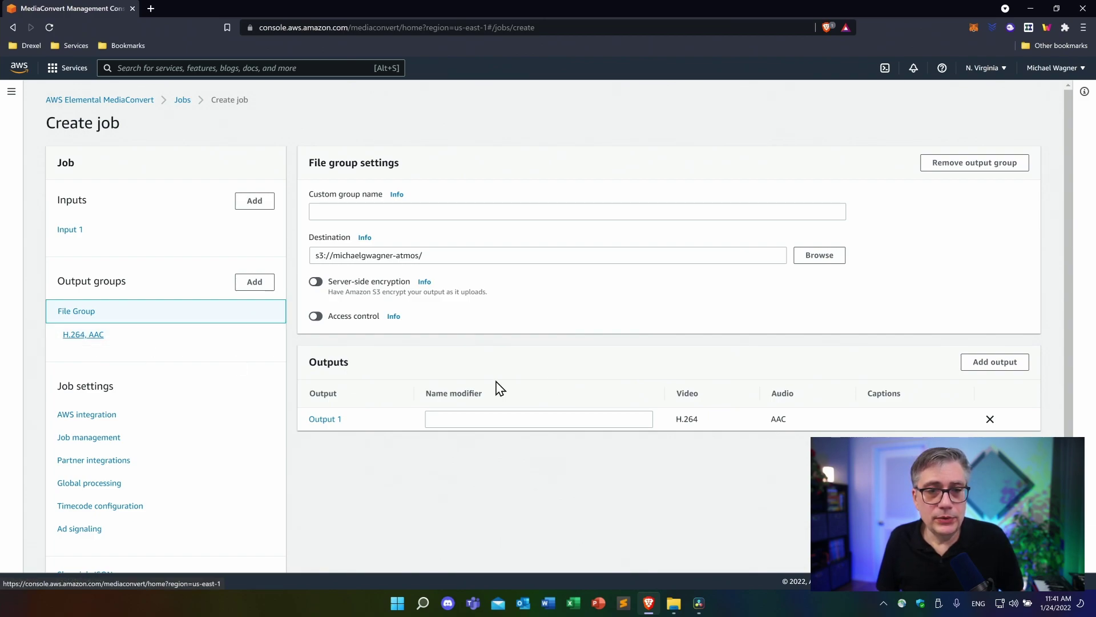
# Step: Set the max bitrate of the H.264 output's video encoding to 5000000 bits/s
pyautogui.click(86, 335)
pyautogui.scroll(-4, 623, 307)
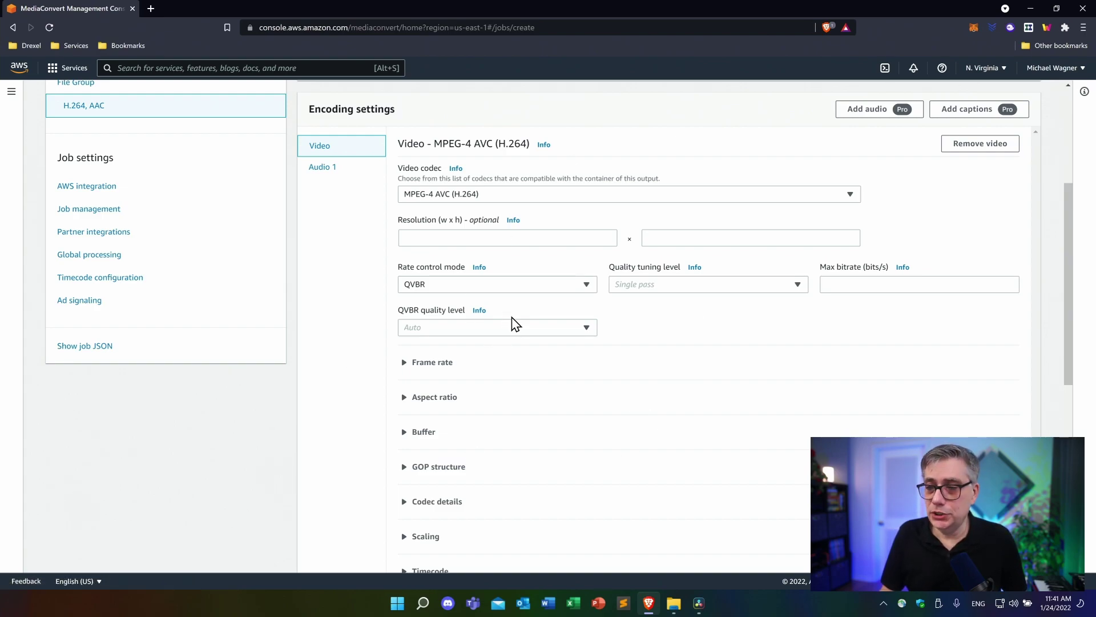
pyautogui.click(854, 284)
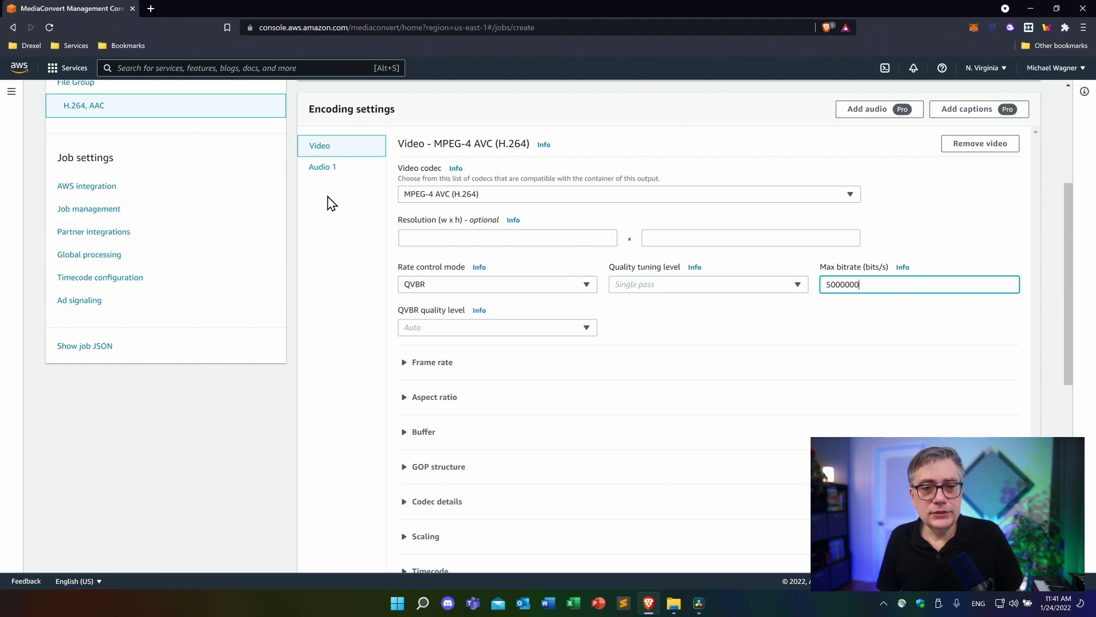
# Step: Set the Audio 1 codec to Dolby Digital Plus JOC (Atmos) with a bitrate of 768 kbit/s
pyautogui.click(322, 169)
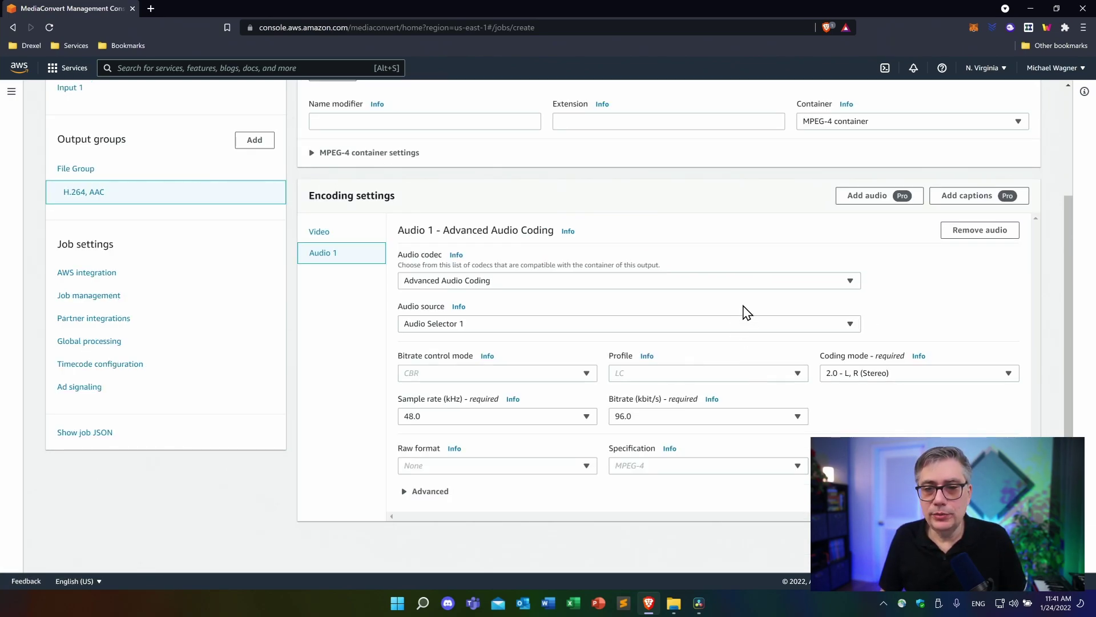
pyautogui.click(851, 282)
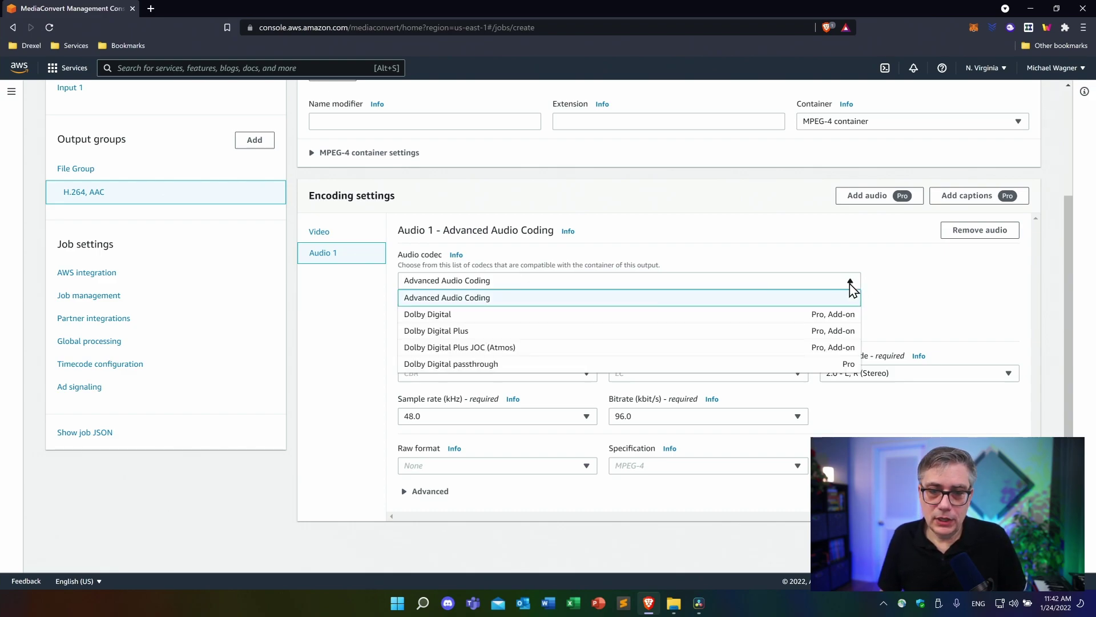
pyautogui.click(522, 350)
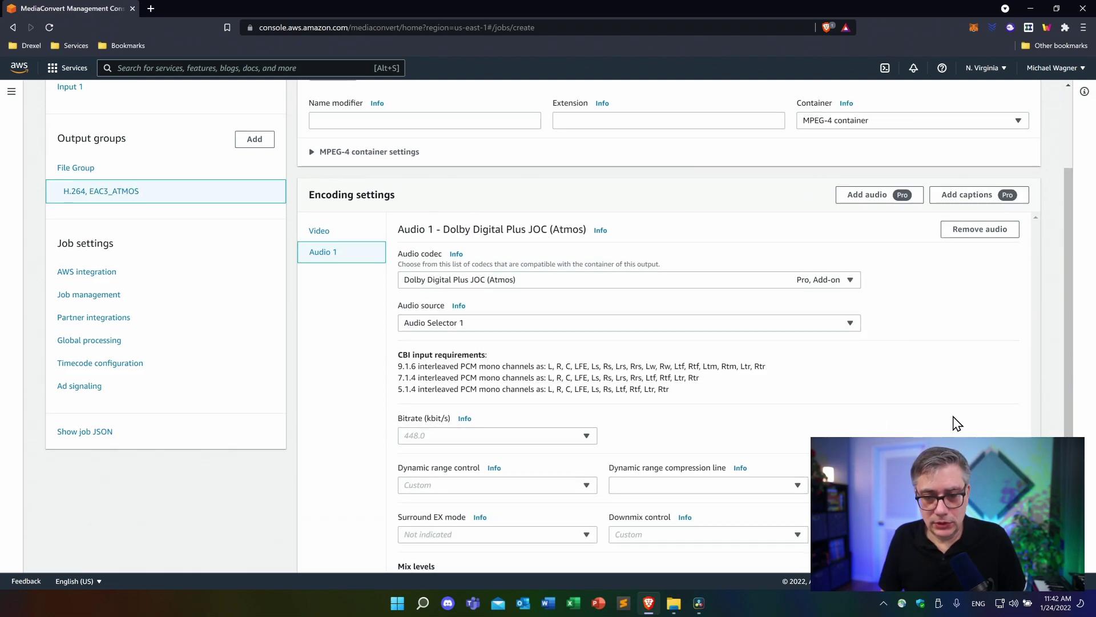
pyautogui.scroll(-4, 948, 421)
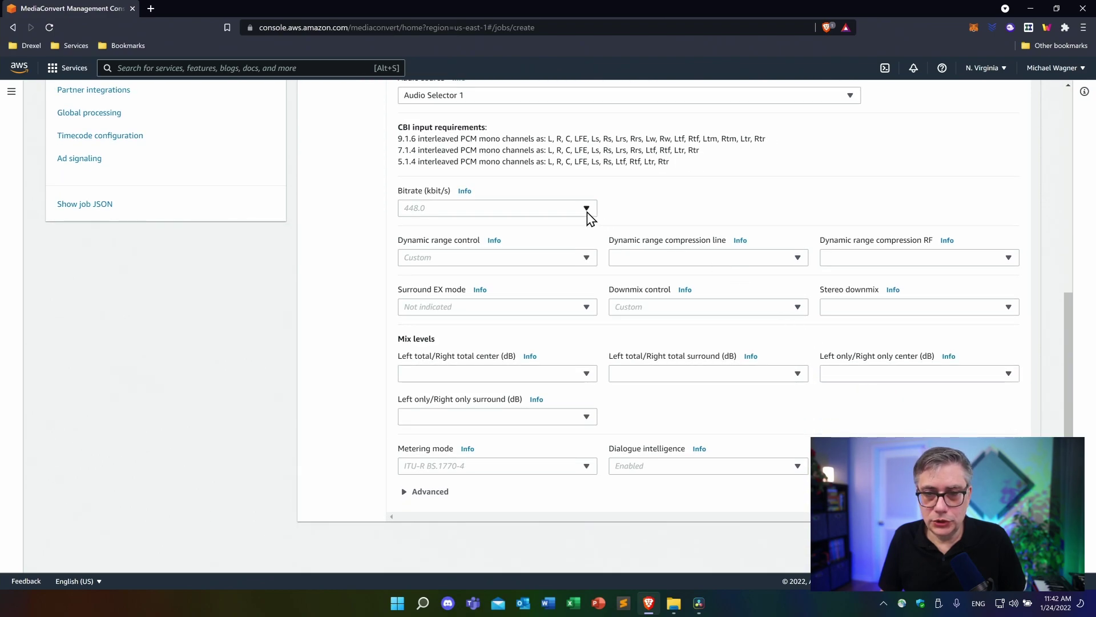
pyautogui.click(589, 213)
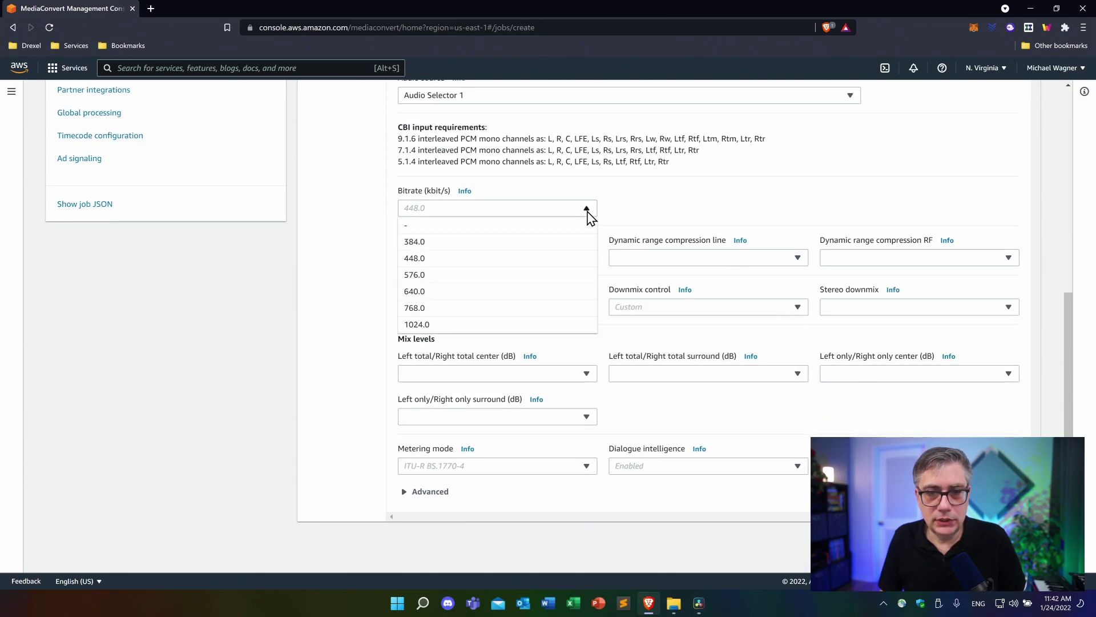
pyautogui.click(417, 308)
# Step: Set the output's name modifier to " - final"
pyautogui.scroll(5, 860, 232)
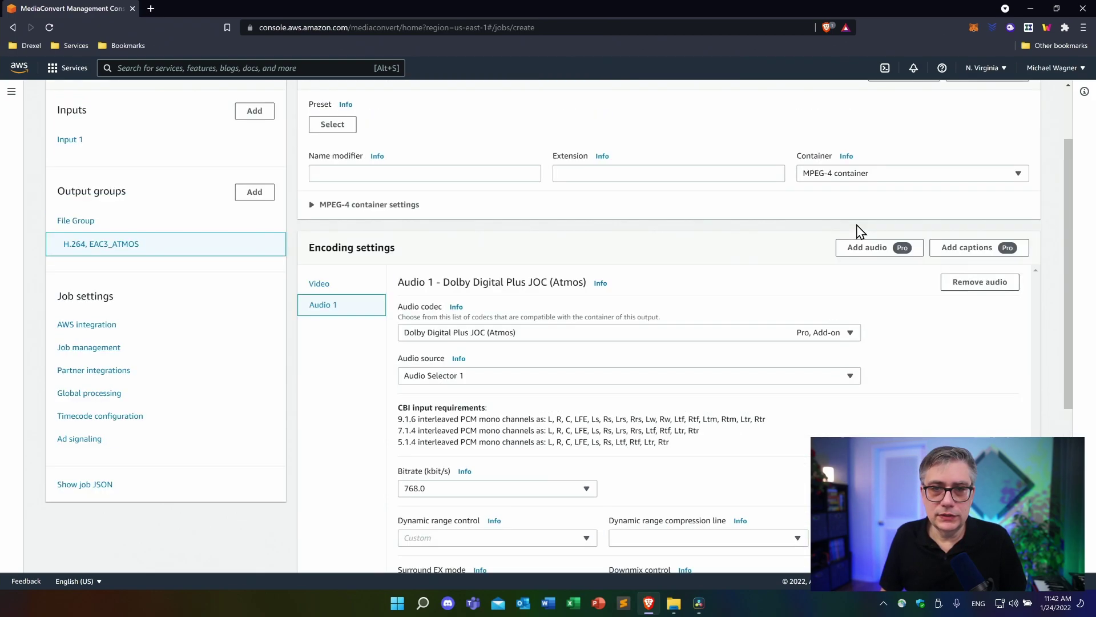
pyautogui.scroll(1, 860, 232)
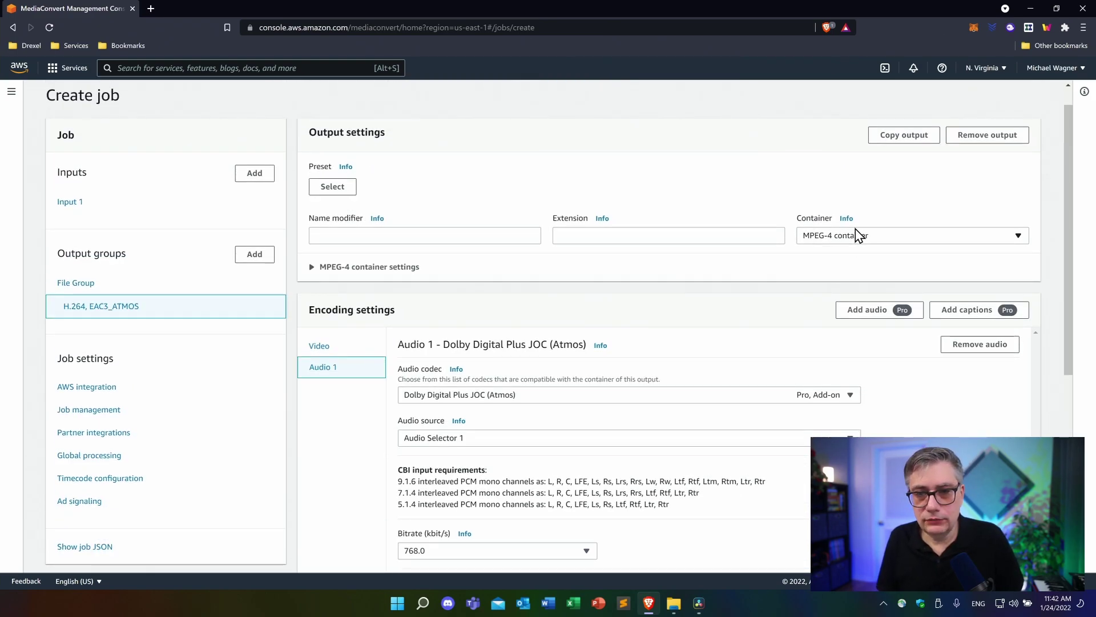
pyautogui.click(344, 241)
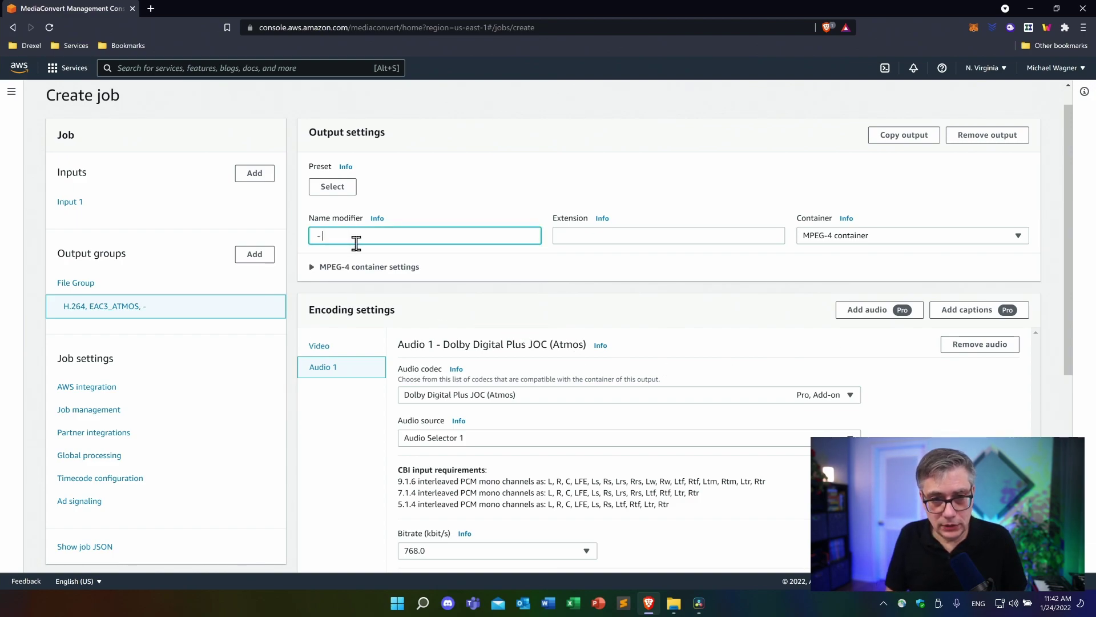
pyautogui.write('- final')
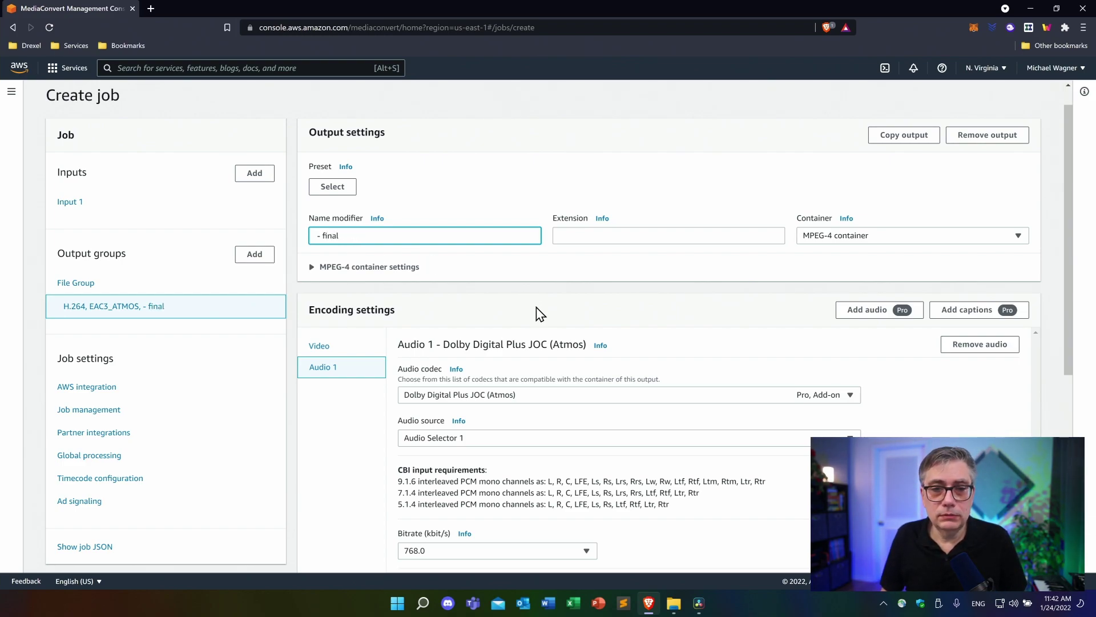
# Step: Check the output's container and Audio 1 encoding settings and submit the MediaConvert job
pyautogui.scroll(-6, 583, 347)
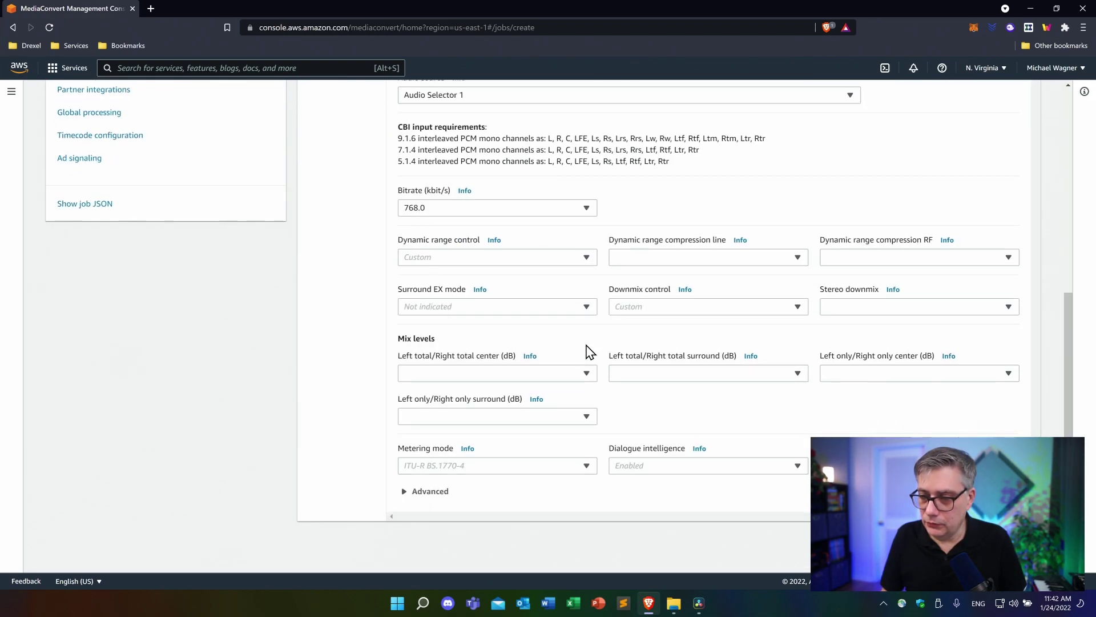
pyautogui.scroll(5, 571, 329)
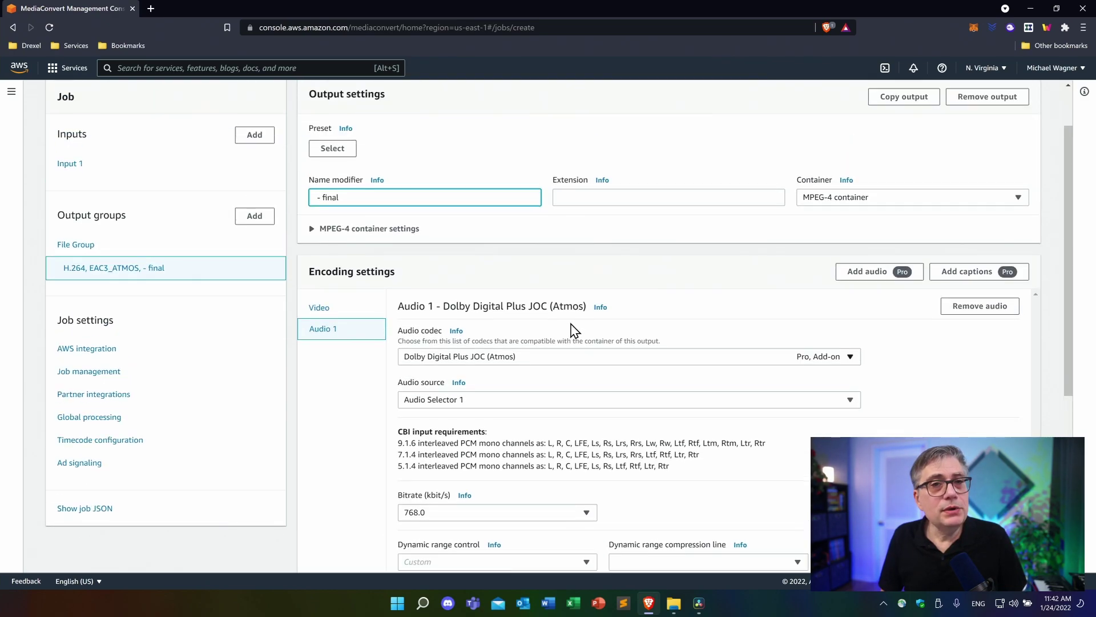
pyautogui.scroll(1, 574, 330)
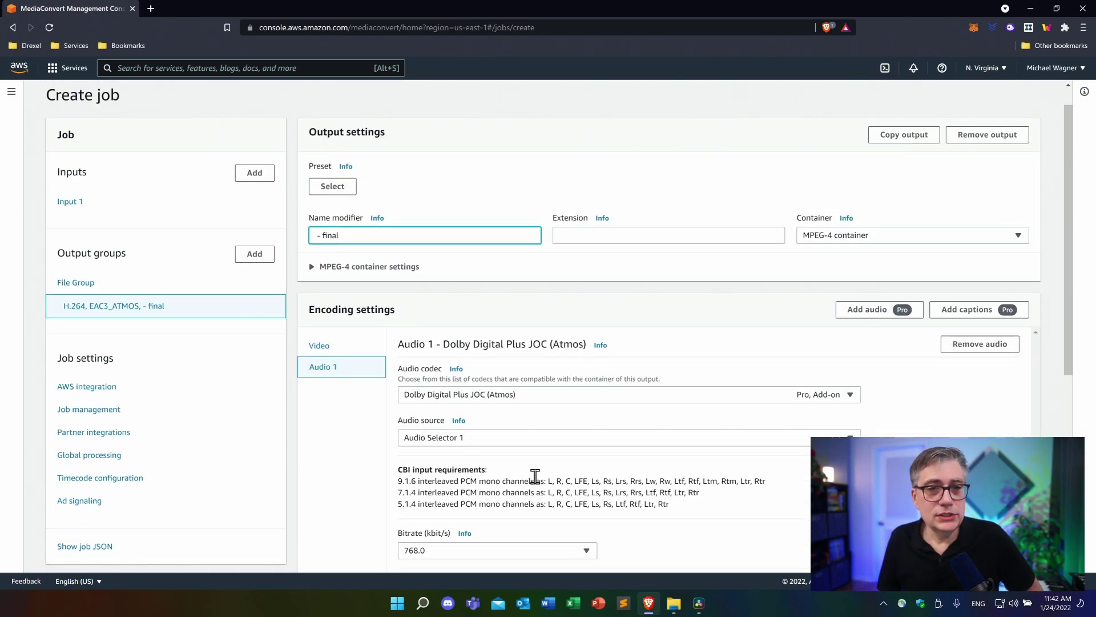
pyautogui.scroll(-6, 850, 426)
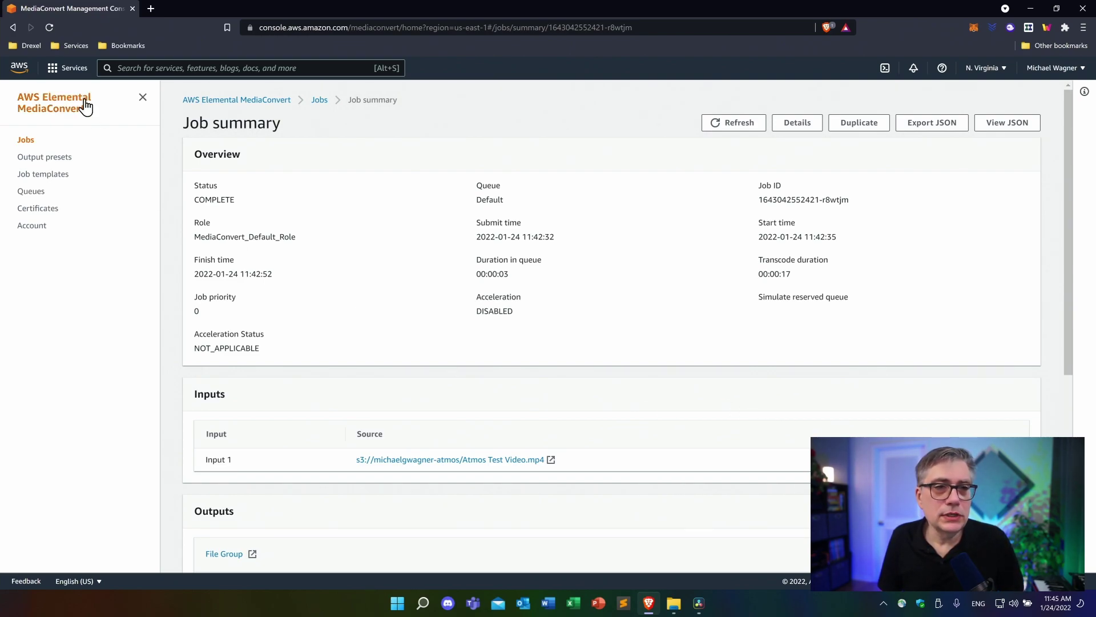
# Step: Download "Atmos Test Video - final.mp4" from the Atmos bucket in Amazon S3 to the Downloads folder
pyautogui.click(75, 70)
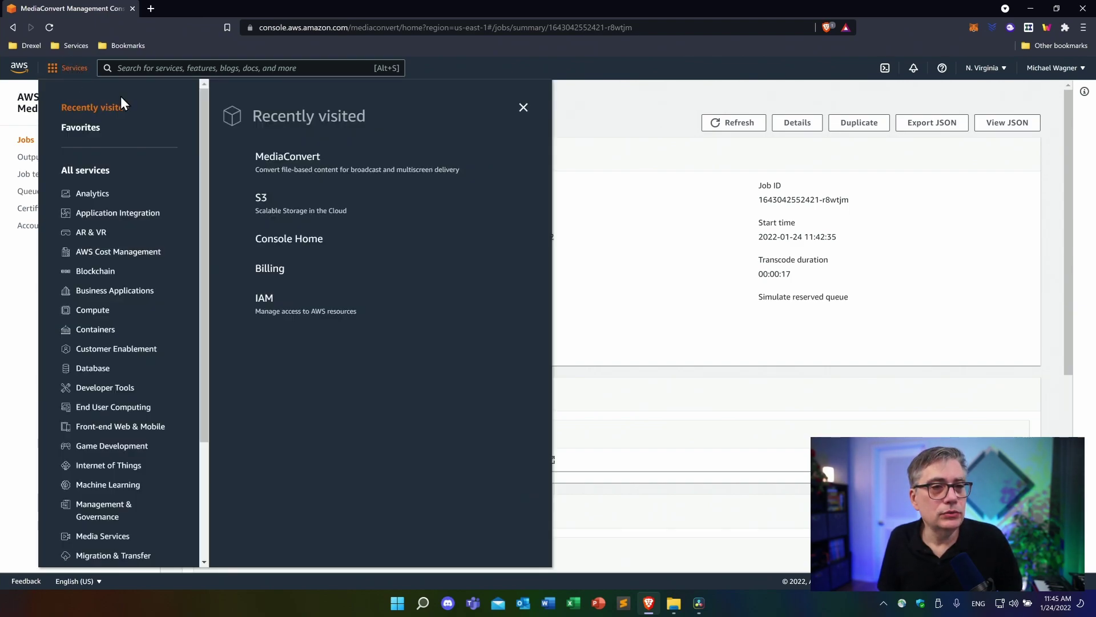
pyautogui.click(263, 200)
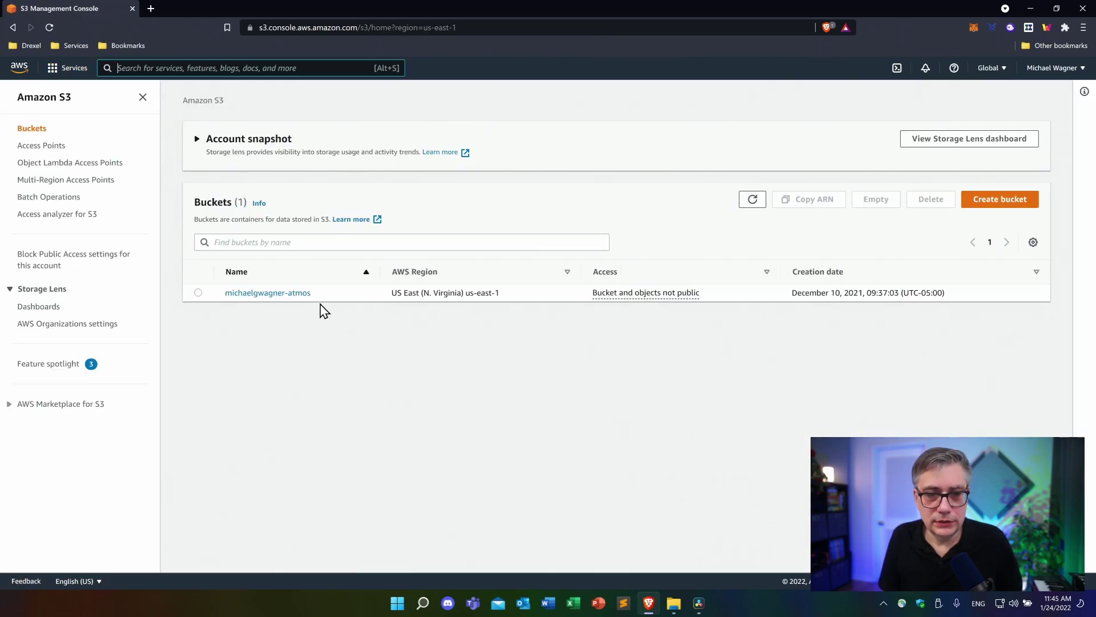
pyautogui.click(277, 296)
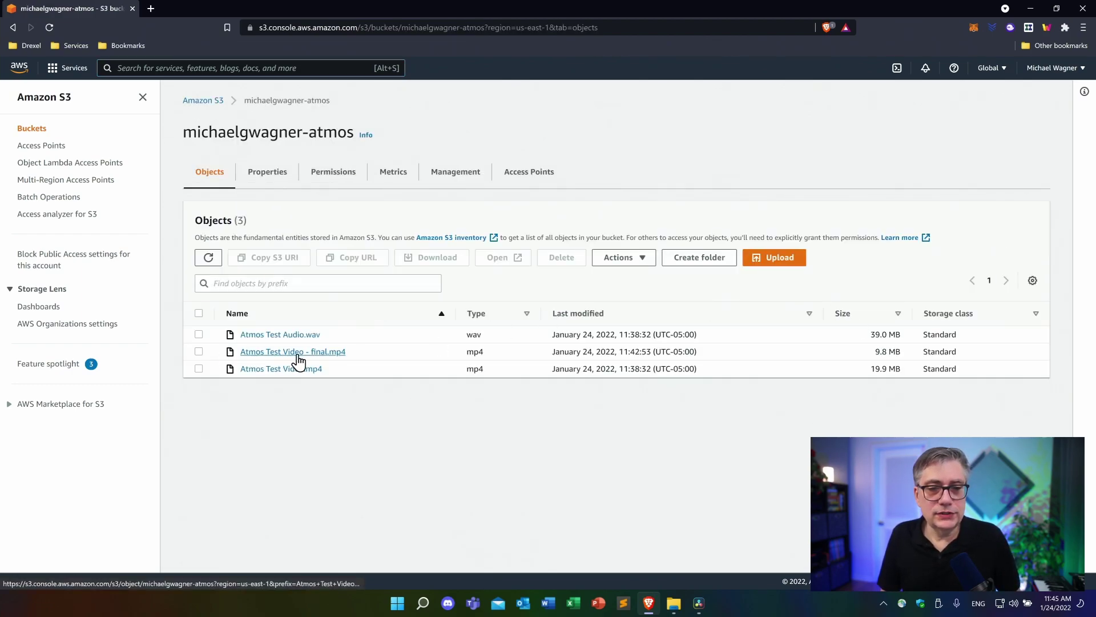
pyautogui.click(199, 351)
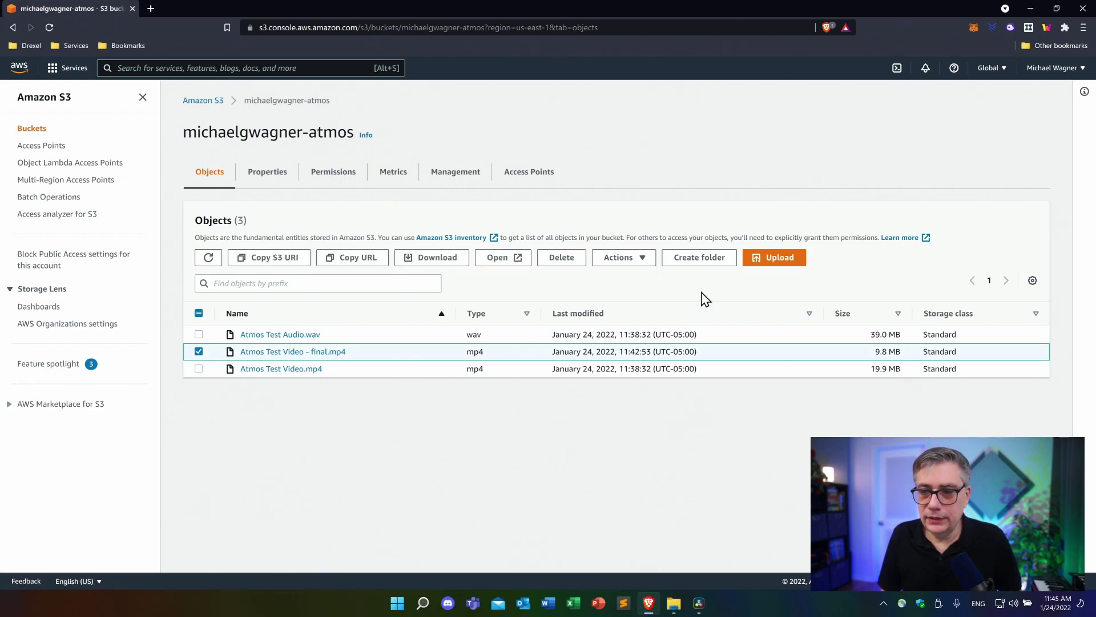
pyautogui.click(435, 261)
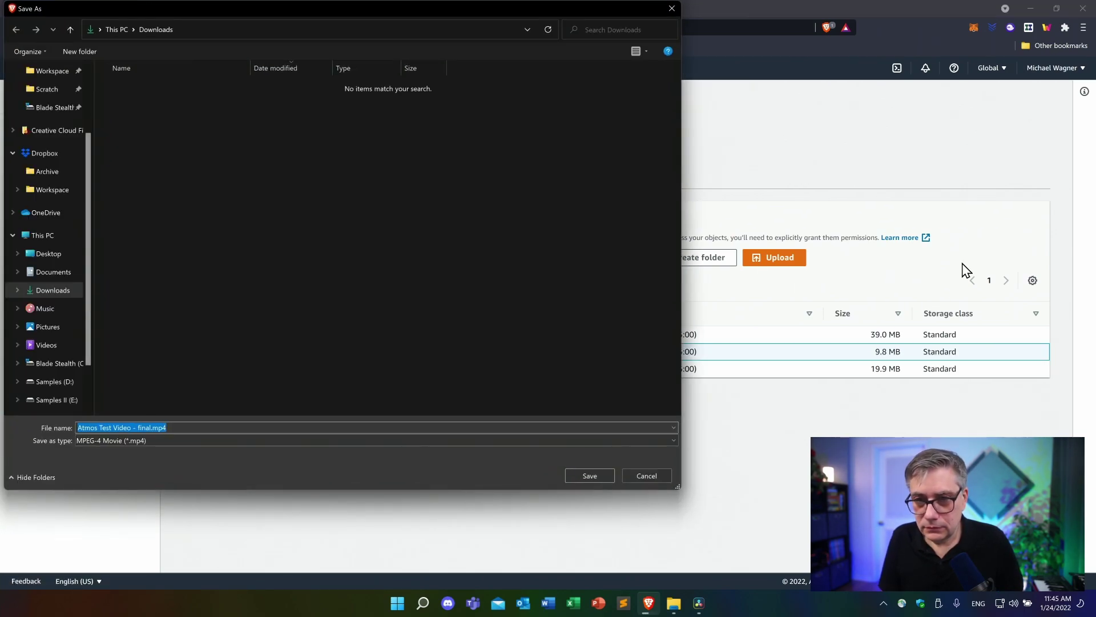
pyautogui.click(590, 475)
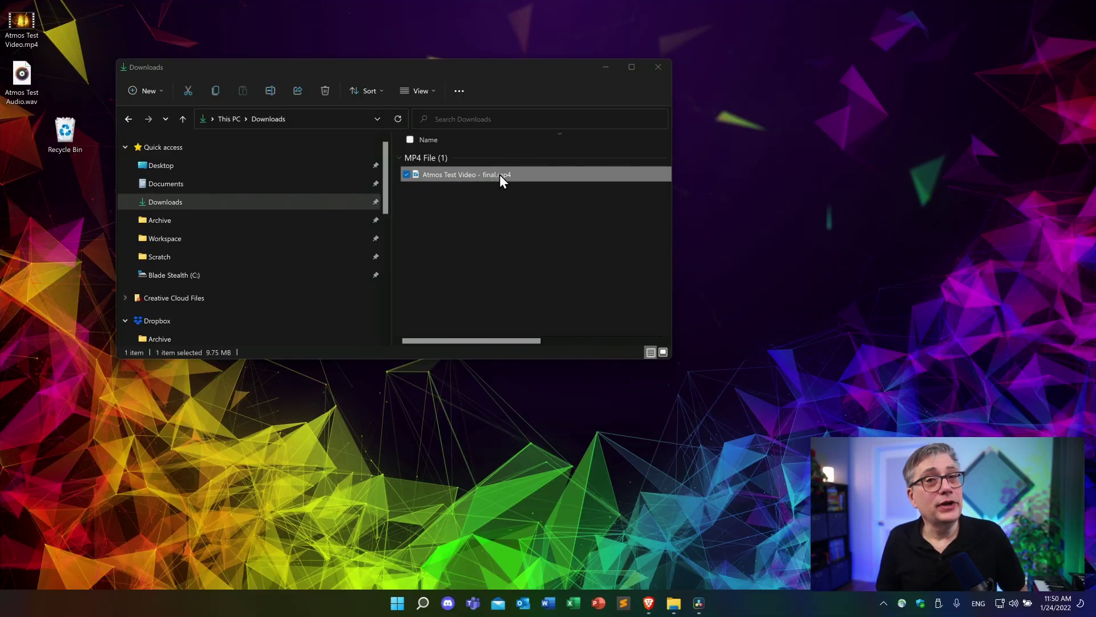
# Step: Launch MediaInfo and load "Atmos Test Video - final.mp4" from the Downloads folder to check its video and audio streams
pyautogui.doubleClick(459, 175)
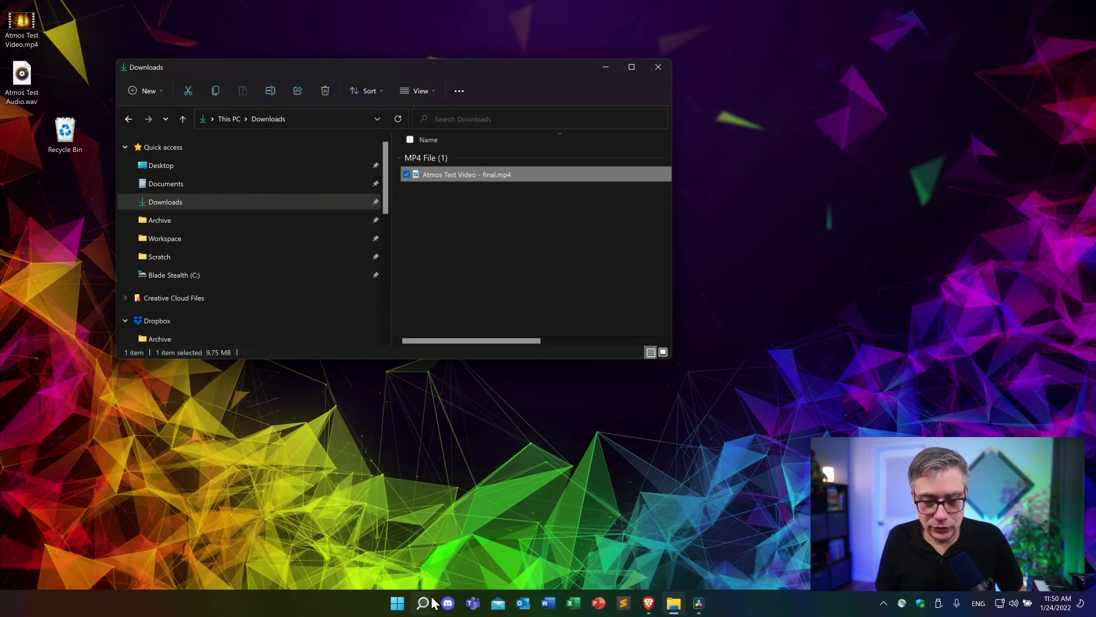
pyautogui.moveTo(424, 604)
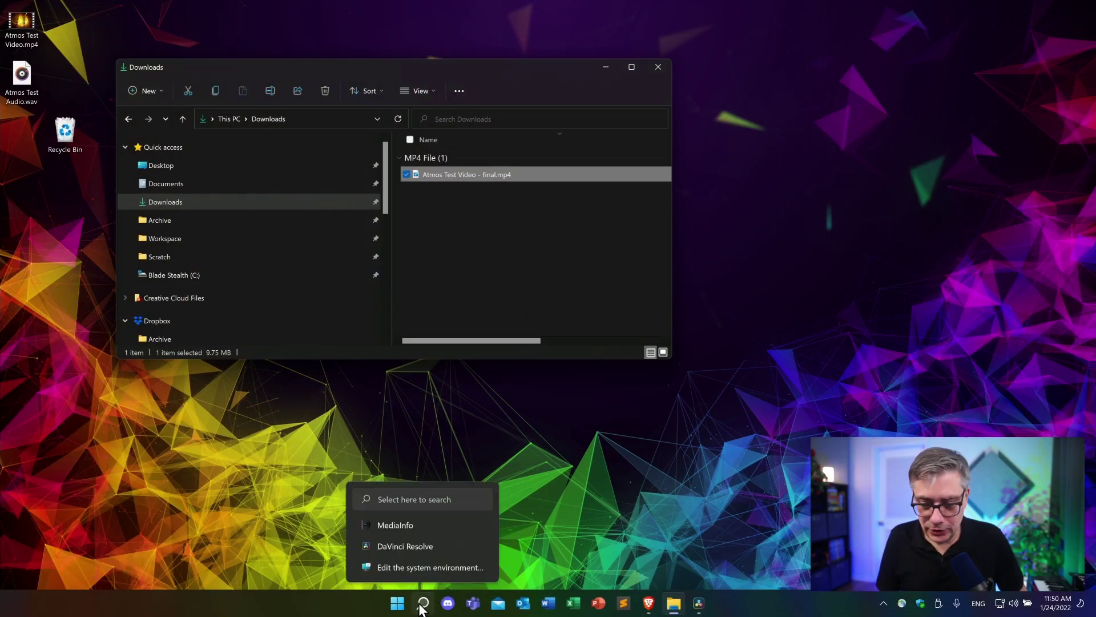
pyautogui.click(395, 524)
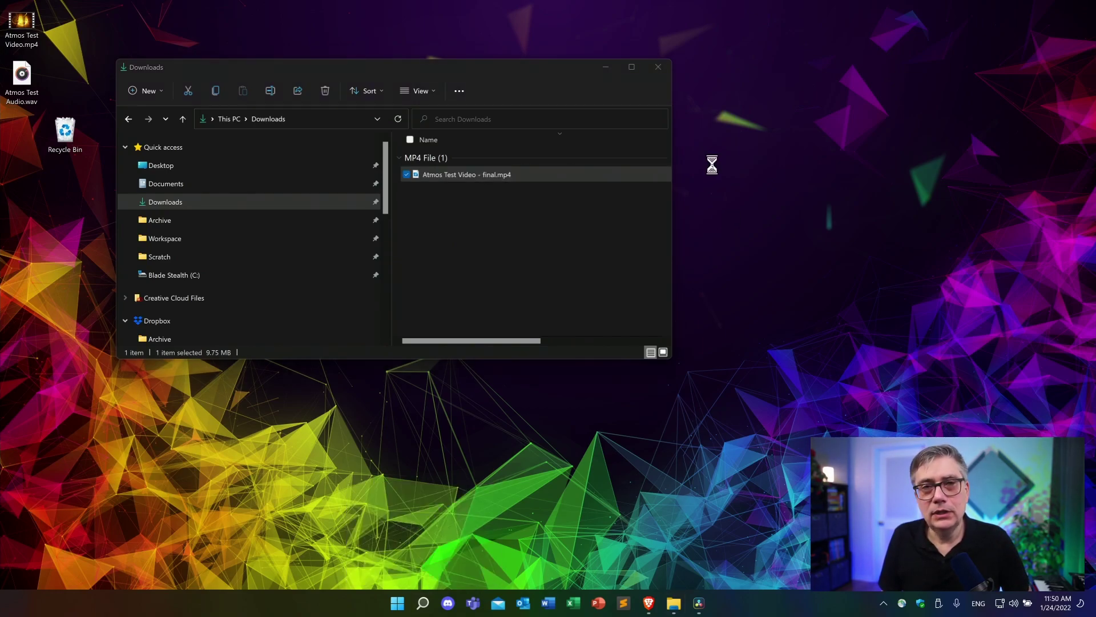
pyautogui.moveTo(518, 153); pyautogui.dragTo(731, 154)
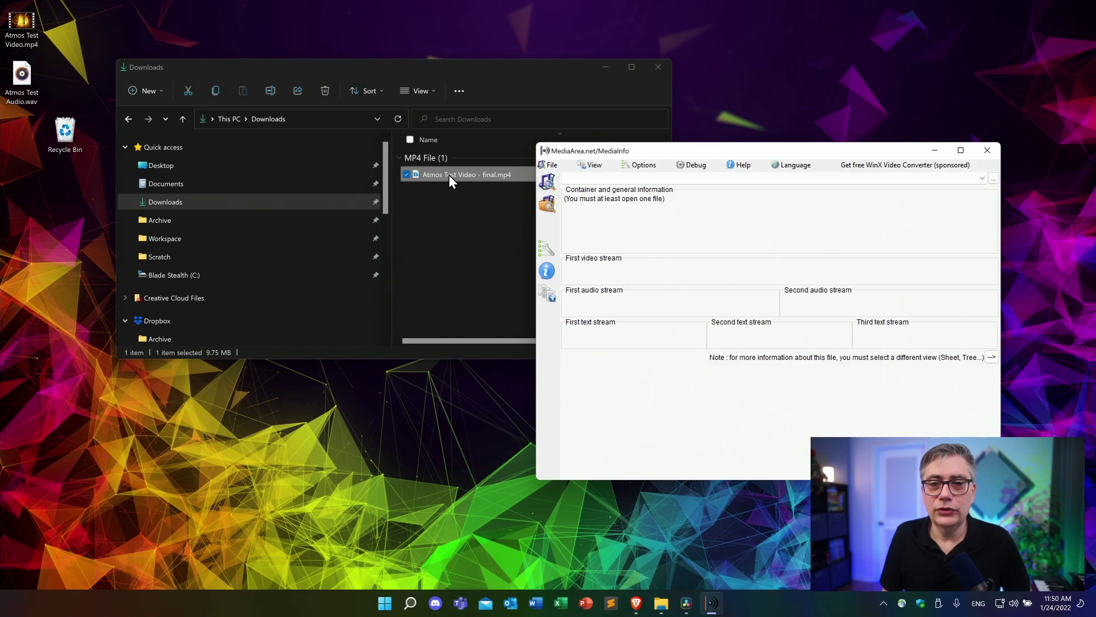
pyautogui.moveTo(448, 175); pyautogui.dragTo(738, 239)
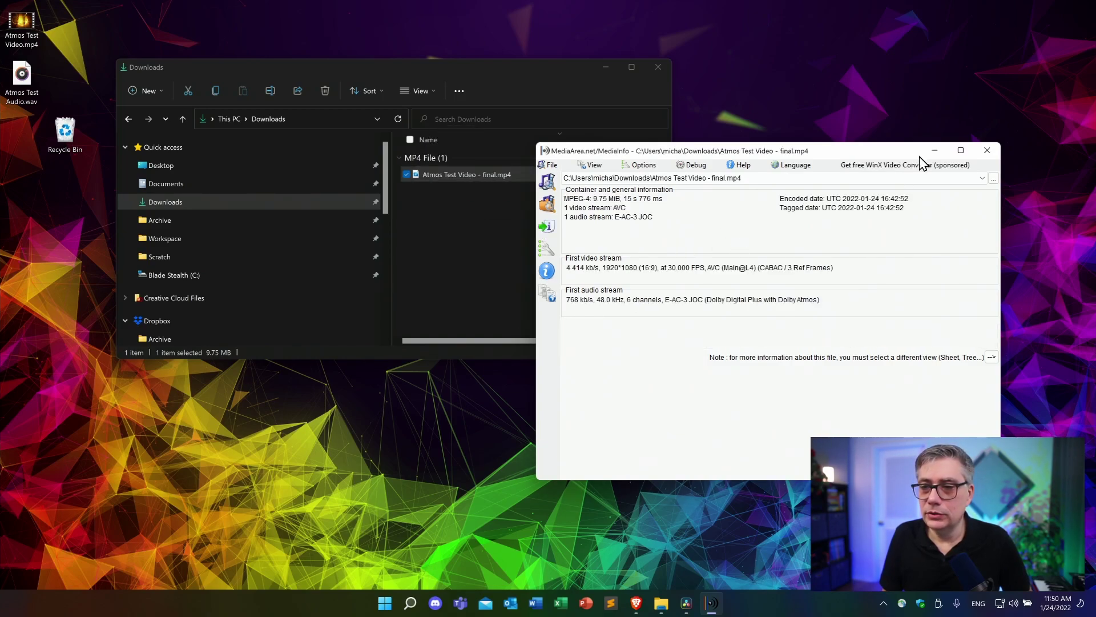
pyautogui.moveTo(859, 151); pyautogui.dragTo(656, 98)
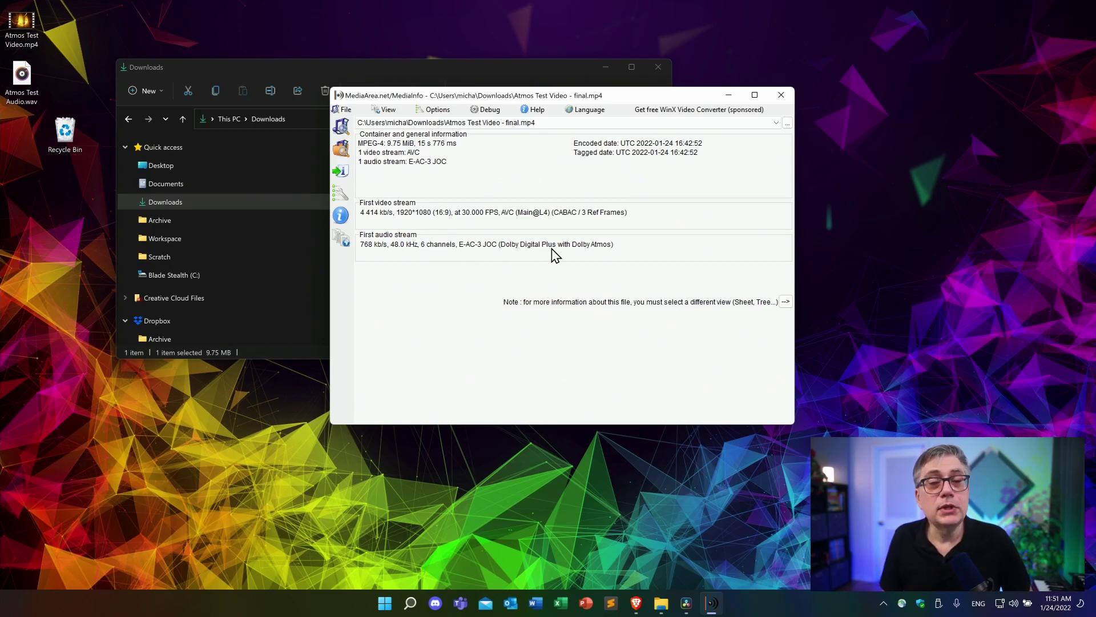
# Step: Examine the file's full stream details in tree view, down to the audio stream's Dolby Atmos properties, and close MediaInfo
pyautogui.click(787, 303)
pyautogui.click(810, 317)
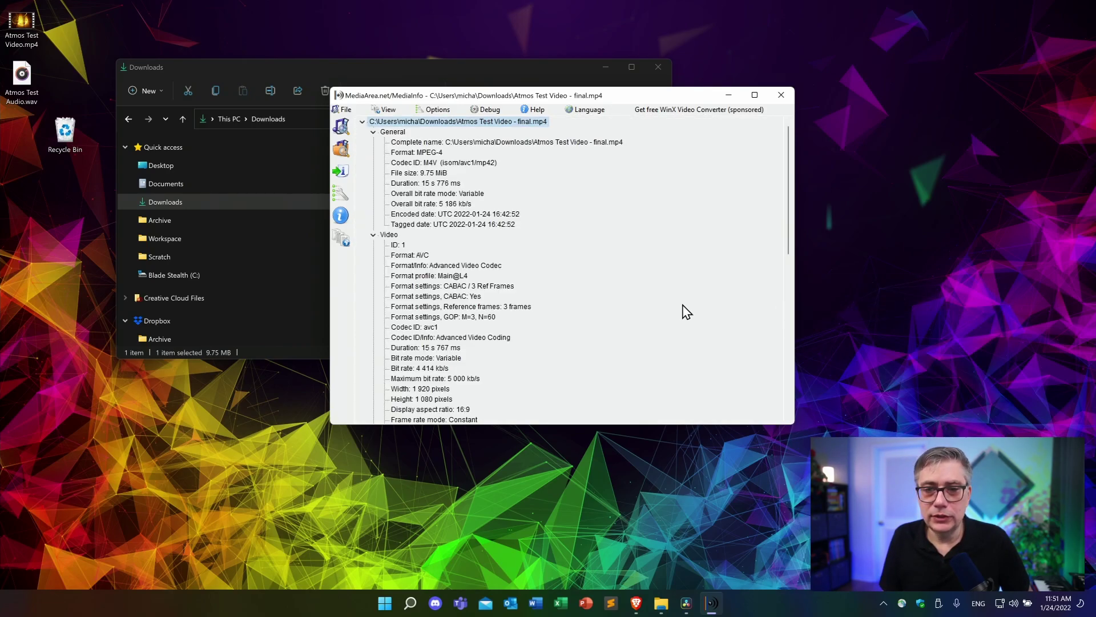
pyautogui.scroll(-15, 680, 308)
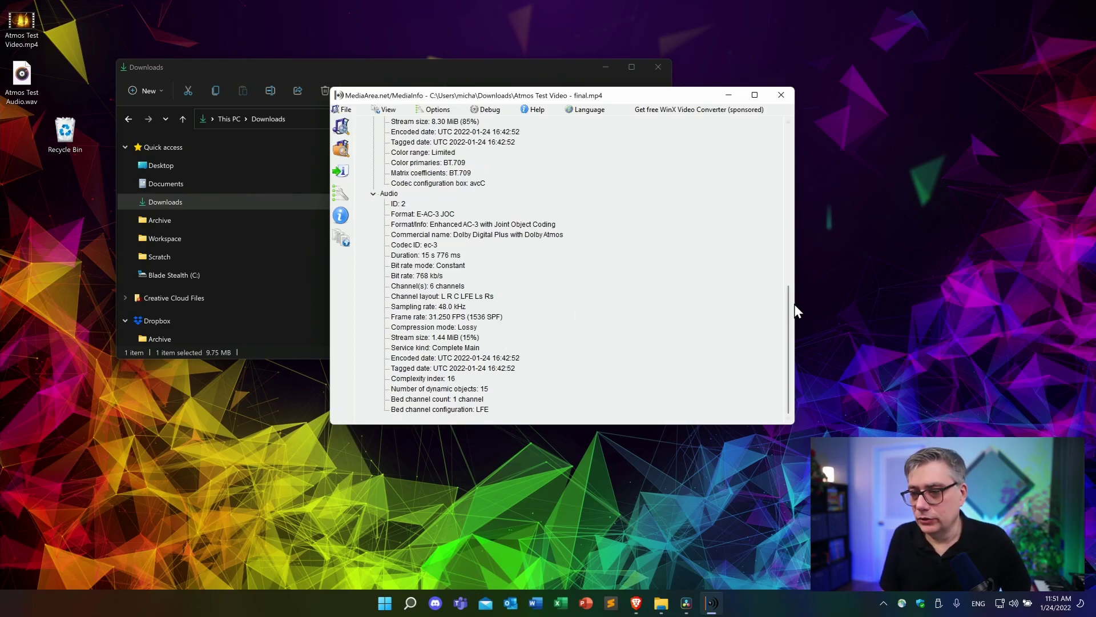
pyautogui.click(784, 92)
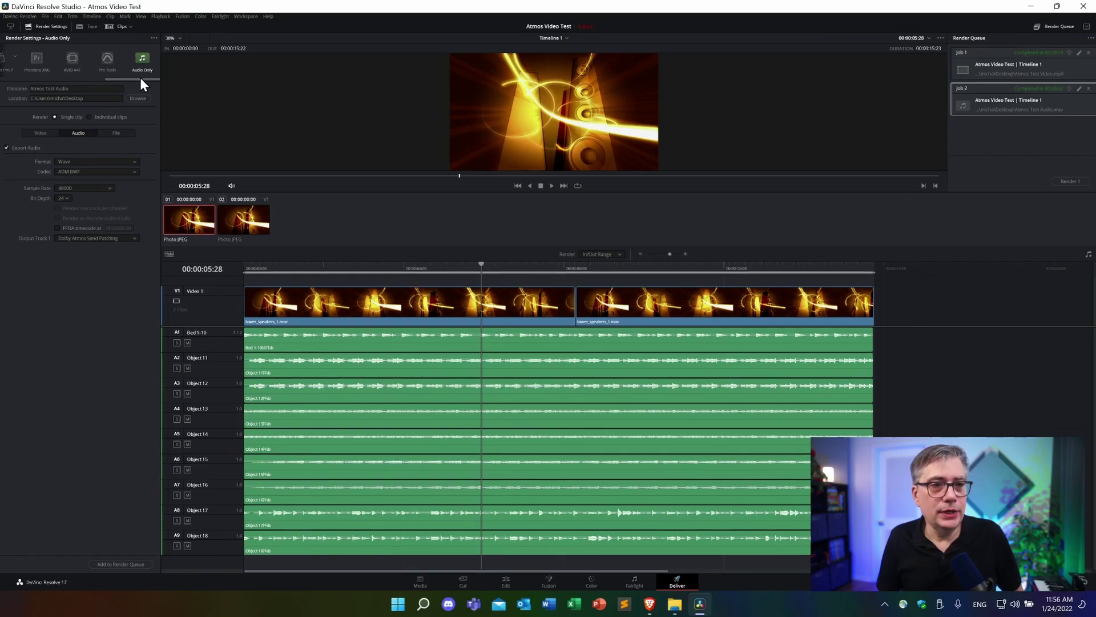
# Step: Switch to DaVinci Resolve and choose the Netflix variant of the IMF render preset
pyautogui.moveTo(147, 81); pyautogui.dragTo(96, 82)
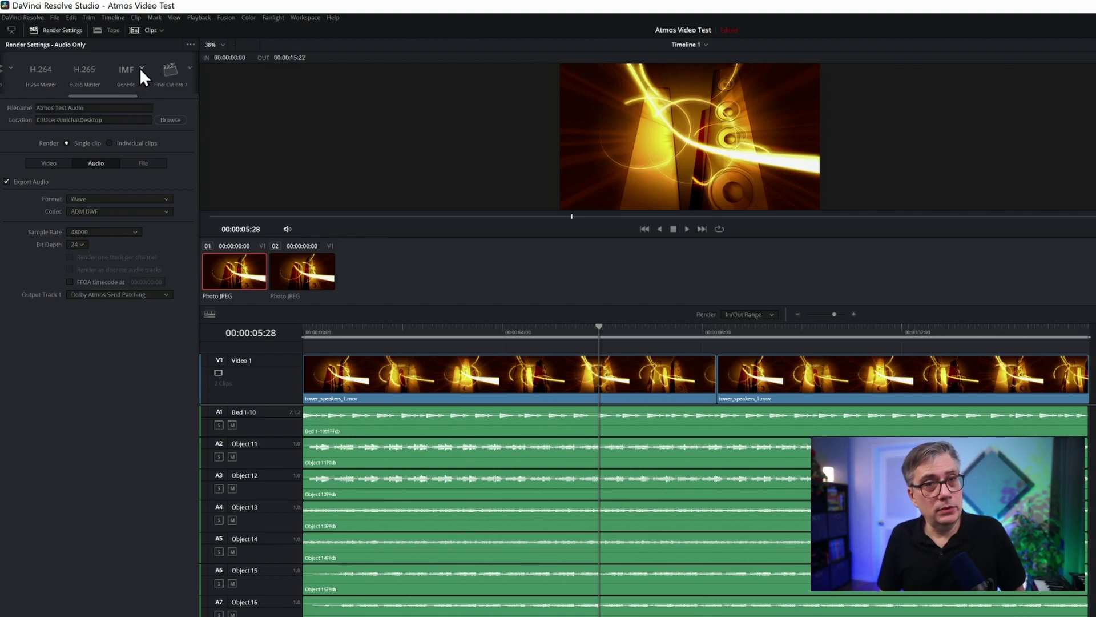
pyautogui.click(141, 70)
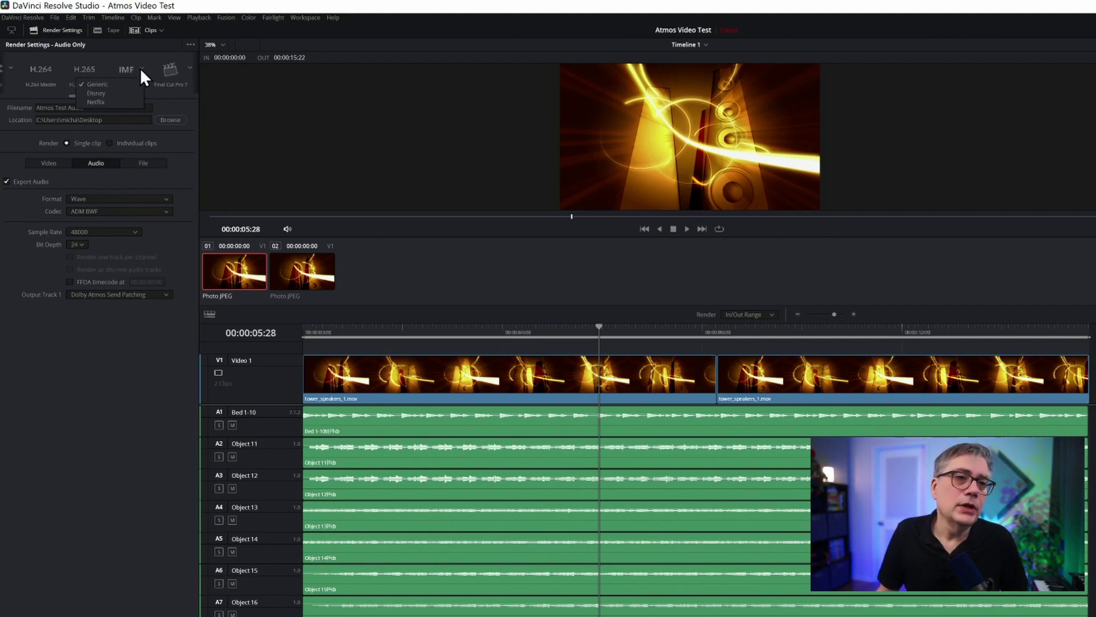
pyautogui.click(96, 103)
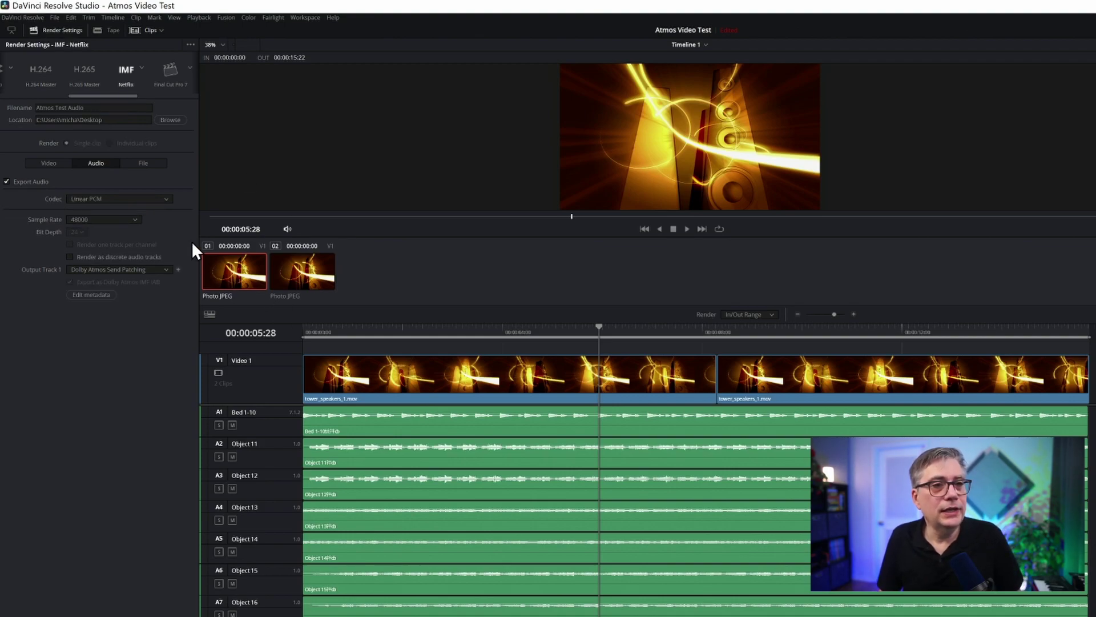